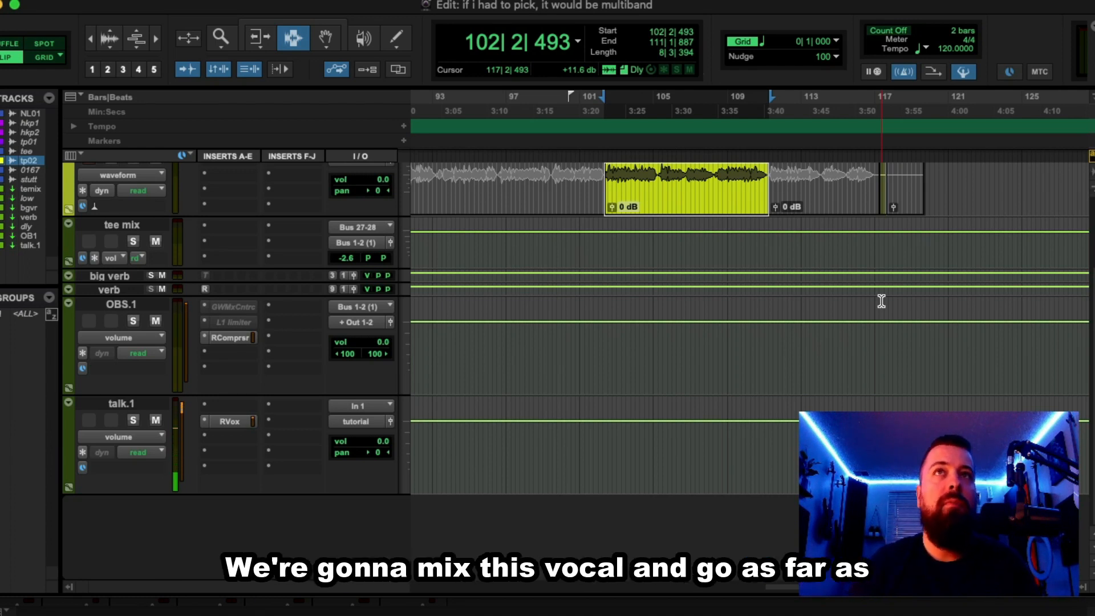
# Insert the C4 (mono) dynamics plug-in on the tee post.02 track and reposition its window
pyautogui.scroll(1, 881, 301)
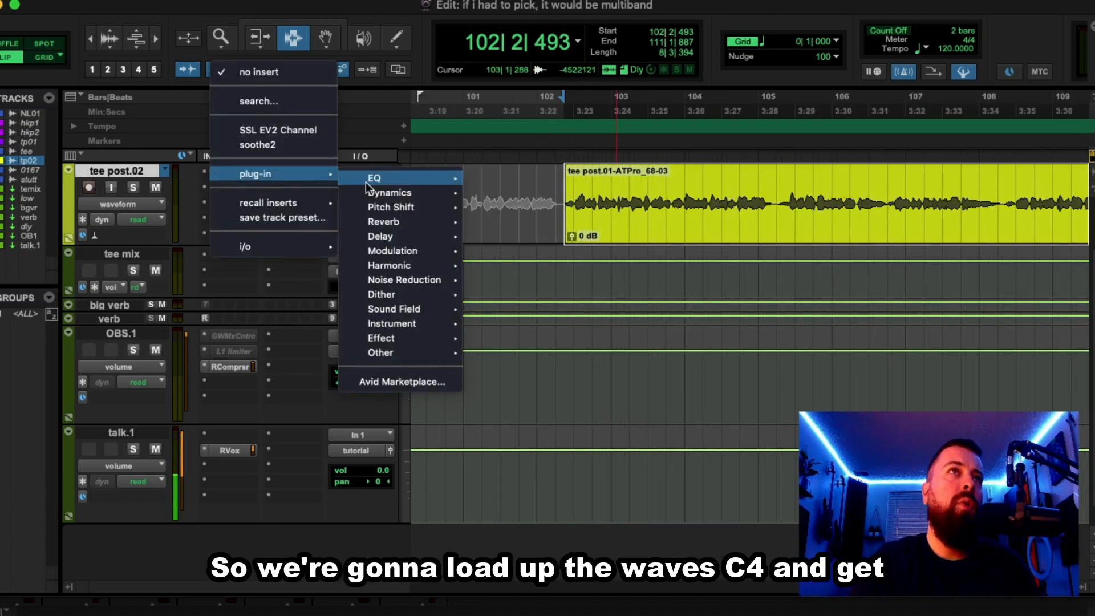
pyautogui.moveTo(409, 190)
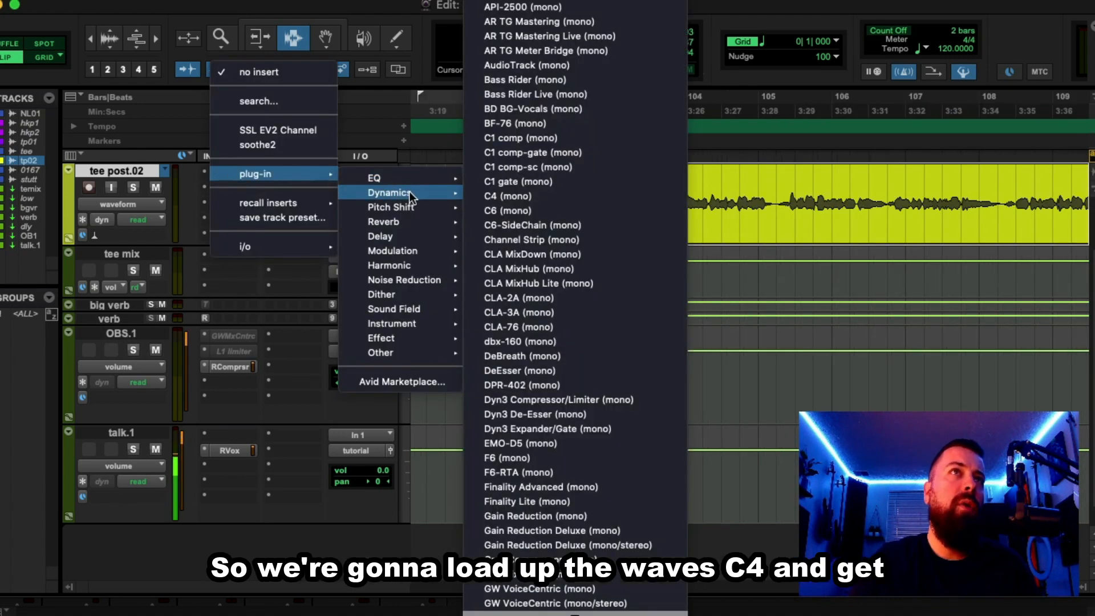
pyautogui.click(555, 195)
pyautogui.moveTo(468, 84); pyautogui.dragTo(478, 181)
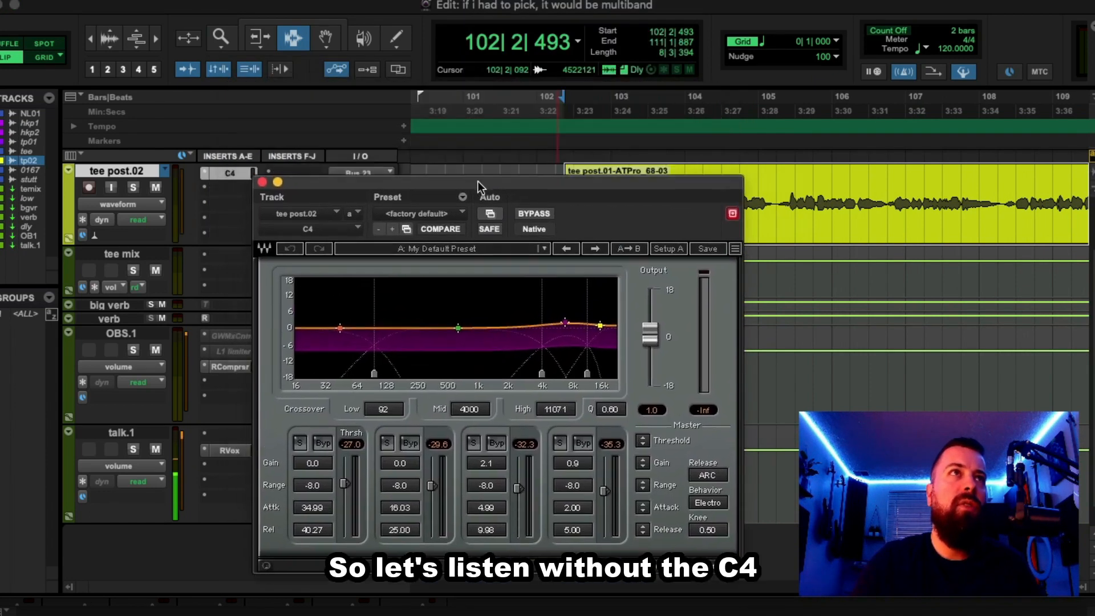
# Bypass the C4 and play the selected vocal clip to hear it unprocessed
pyautogui.click(536, 217)
pyautogui.press('space')
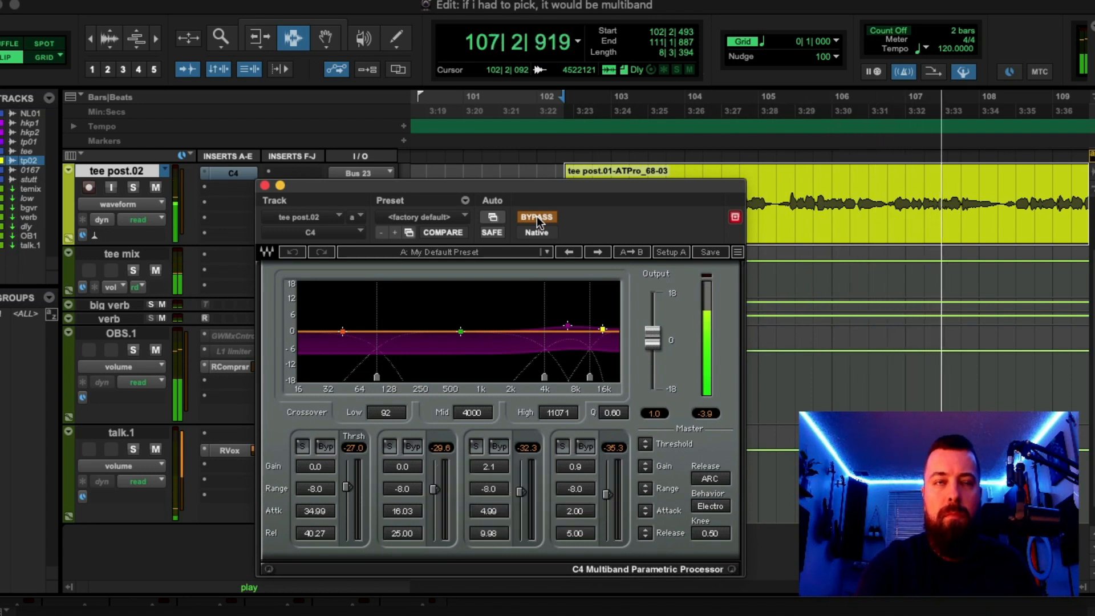
pyautogui.press('space')
pyautogui.moveTo(528, 183); pyautogui.dragTo(552, 64)
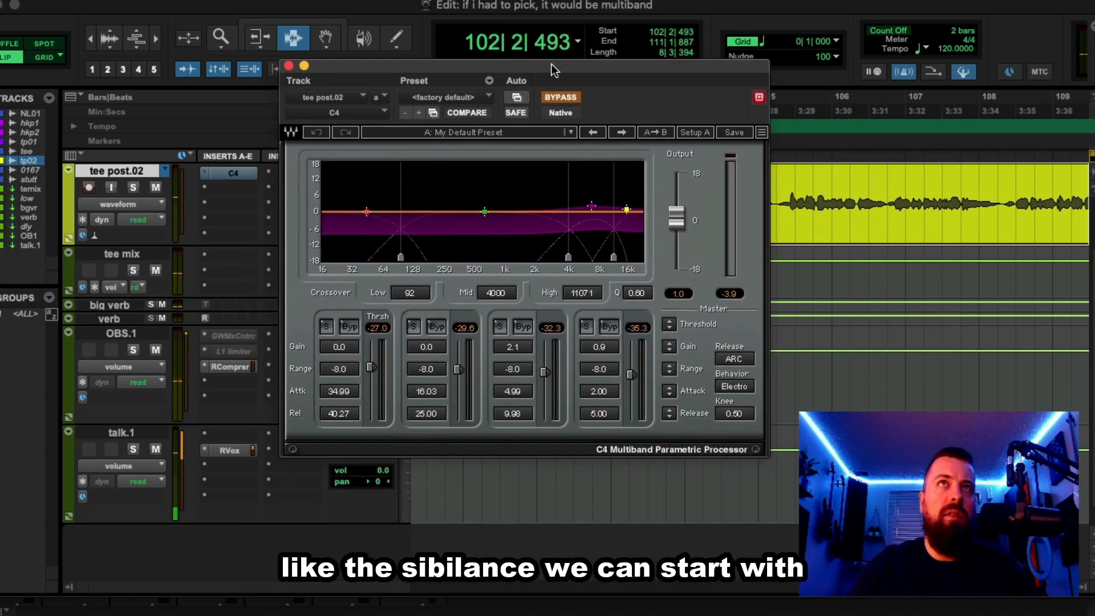
# Reactivate the C4, then set its High crossover to 6975 and the highest band's attack to 0.51 while auditioning the vocal
pyautogui.click(574, 97)
pyautogui.moveTo(615, 258); pyautogui.dragTo(593, 258)
pyautogui.press('space')
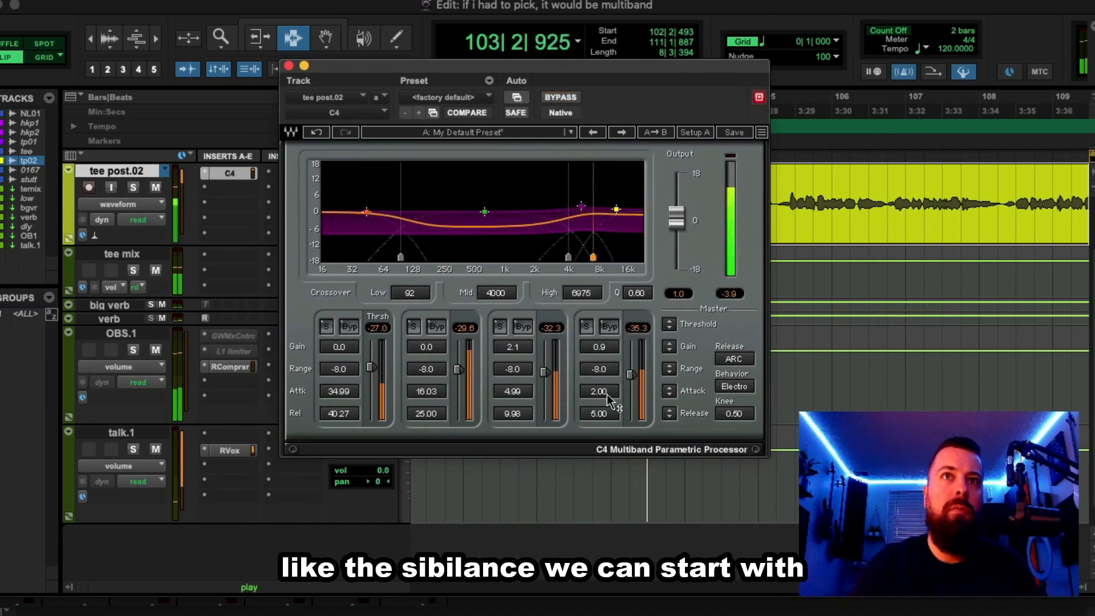
pyautogui.moveTo(607, 395); pyautogui.dragTo(608, 406)
pyautogui.press('space')
pyautogui.press('space')
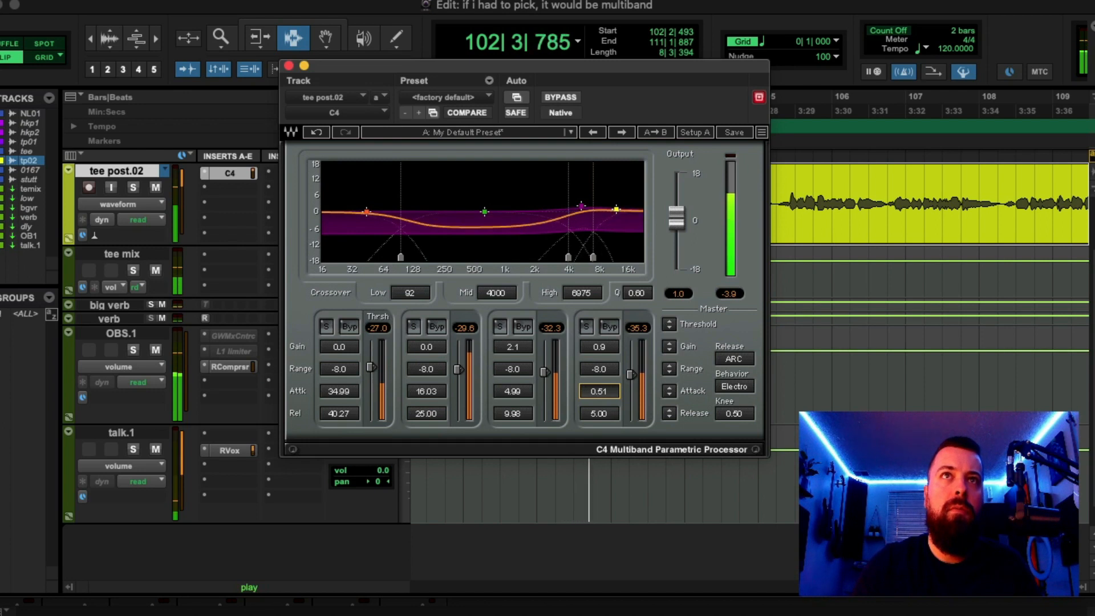
# Set the Mid crossover to 2086 and the third band's attack to 0.51 while replaying the vocal
pyautogui.moveTo(569, 257); pyautogui.dragTo(539, 256)
pyautogui.press('space')
pyautogui.press('space')
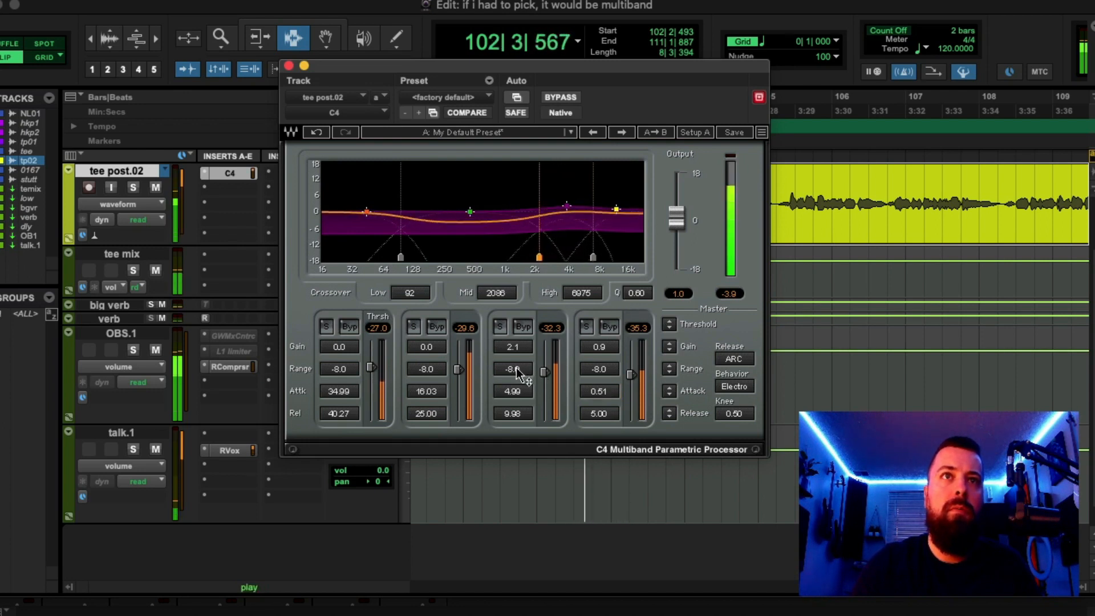
pyautogui.moveTo(518, 392); pyautogui.dragTo(518, 407)
pyautogui.press('space')
pyautogui.press('space')
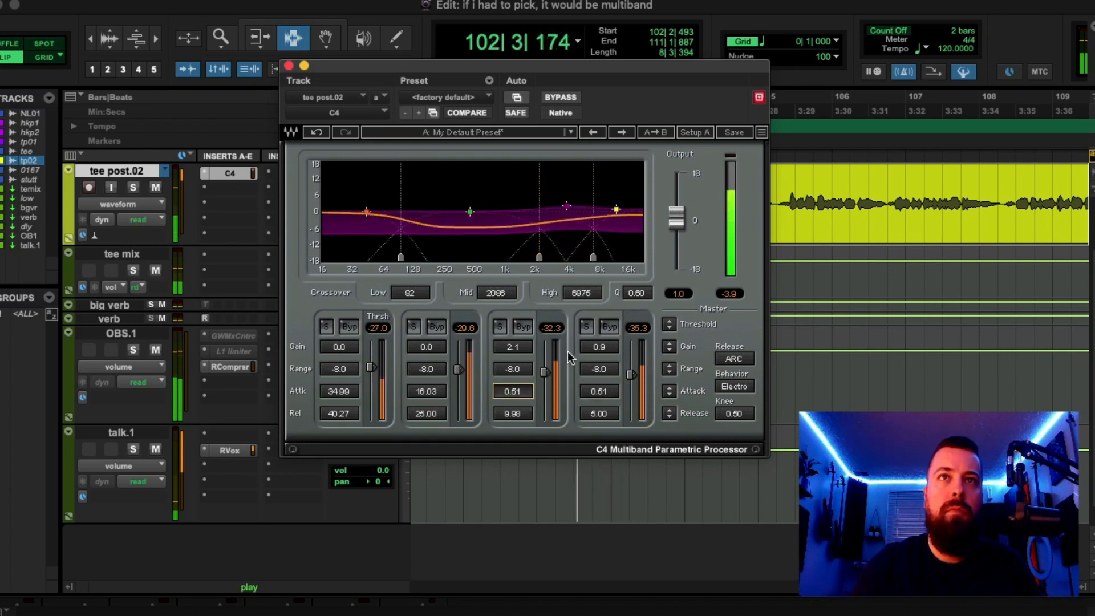
pyautogui.press('space')
pyautogui.press('space')
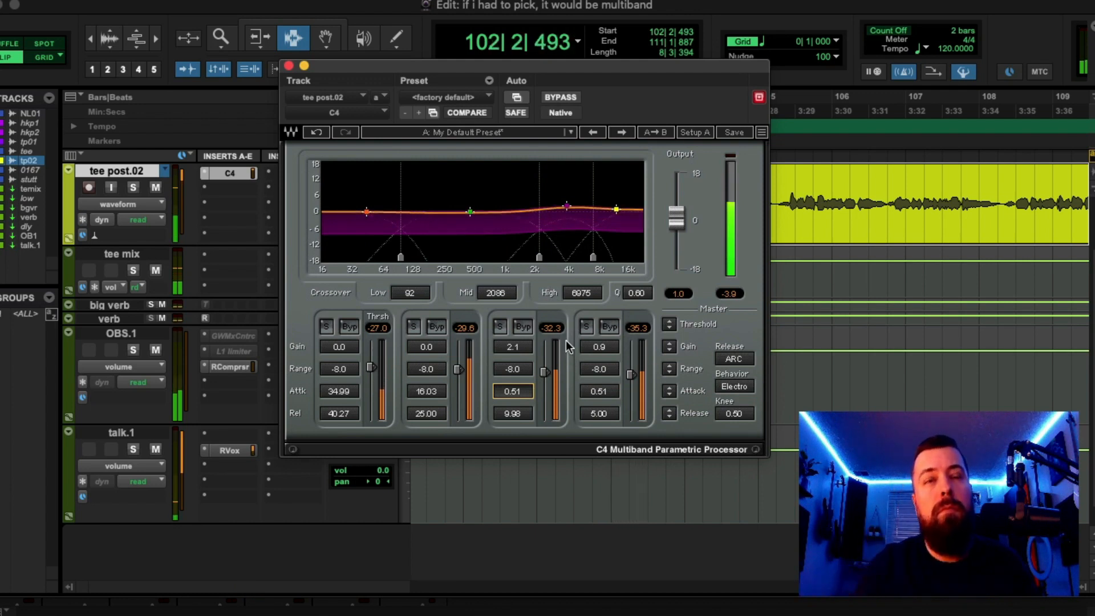
# Set the highest band's range to -12.7 and the third band's range to -13.7 while auditioning the vocal
pyautogui.moveTo(598, 369)
pyautogui.mouseDown()
pyautogui.moveTo(598, 393)
pyautogui.moveTo(592, 374)
pyautogui.mouseUp()
pyautogui.press('space')
pyautogui.press('space')
pyautogui.moveTo(524, 372); pyautogui.dragTo(523, 393)
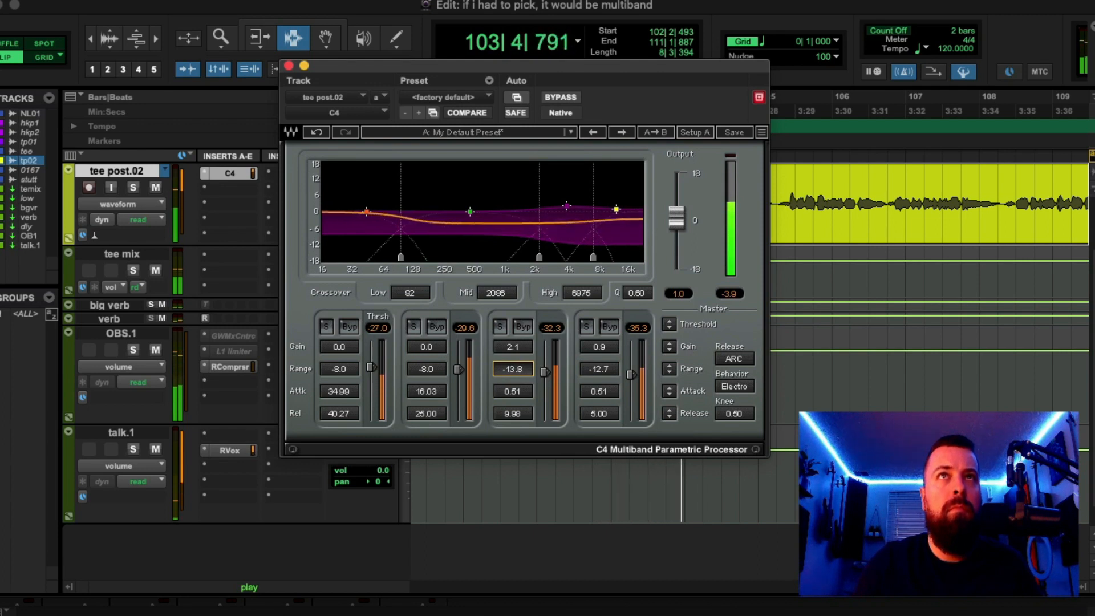
pyautogui.press('space')
pyautogui.press('space')
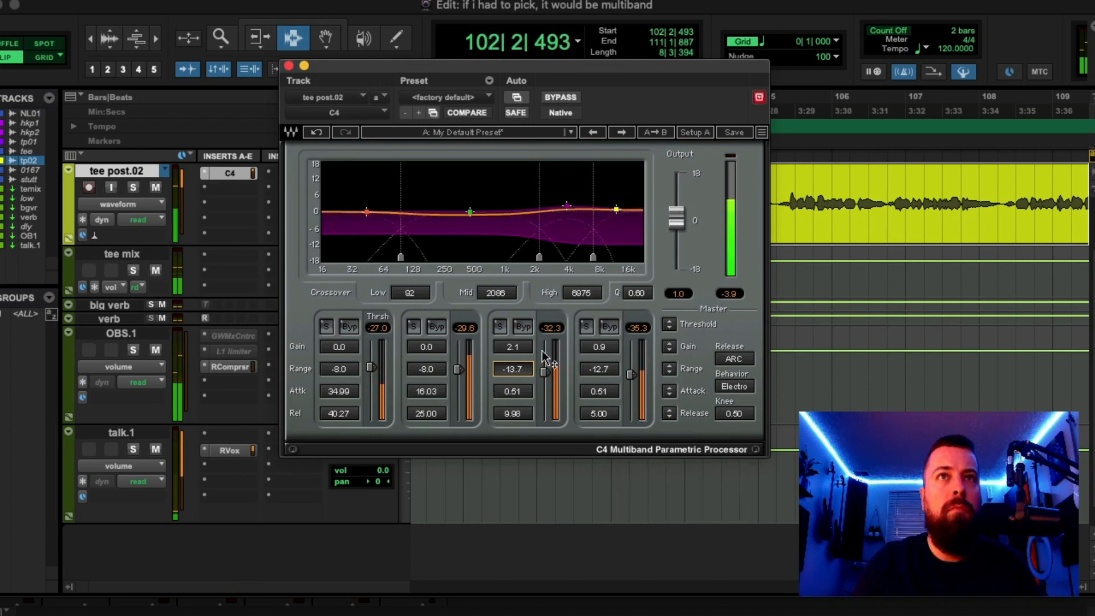
# Set the highest band's gain to 1.6 and bypass the two lowest bands
pyautogui.moveTo(616, 209); pyautogui.dragTo(615, 207)
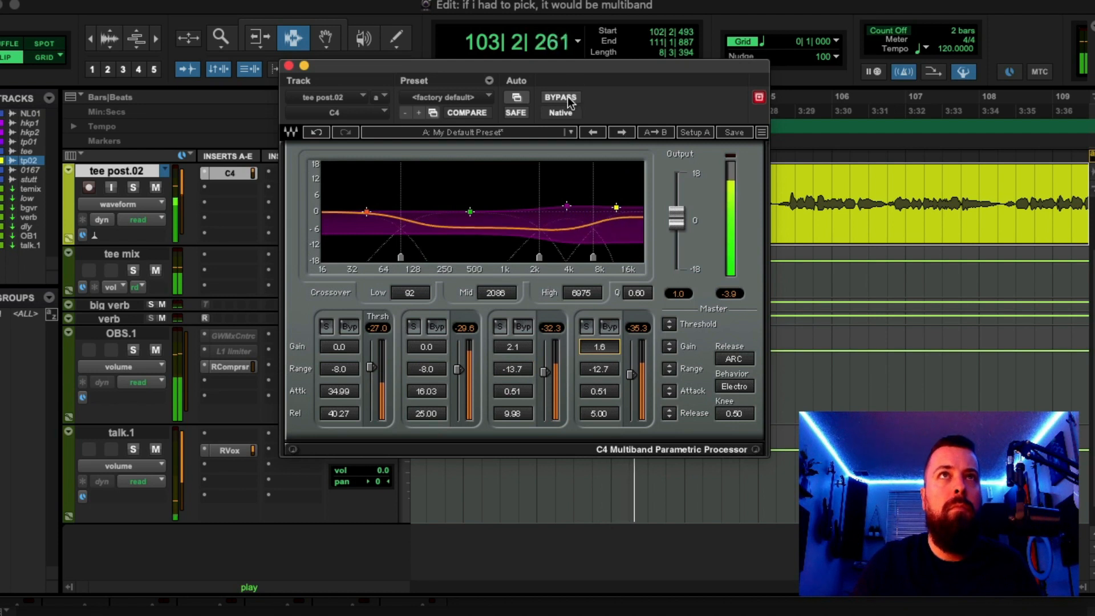
pyautogui.click(436, 326)
pyautogui.click(349, 327)
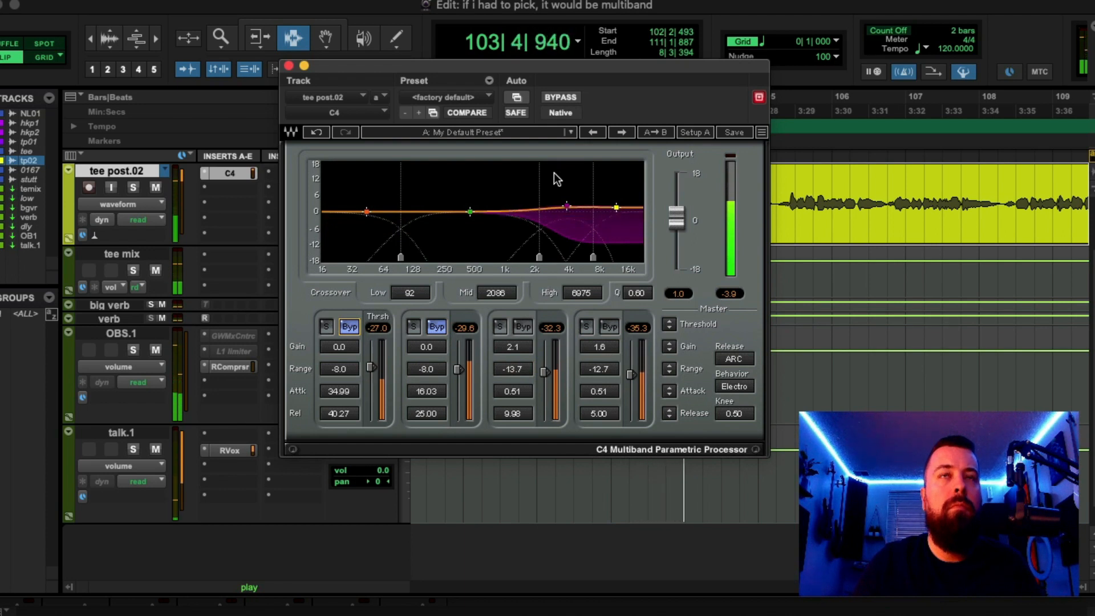
pyautogui.press('space')
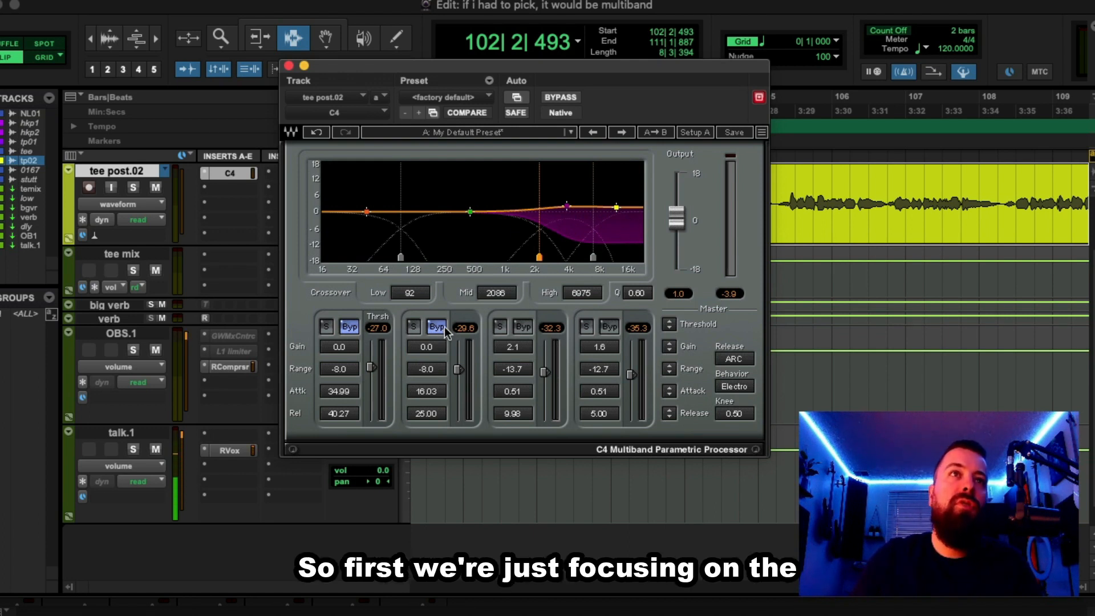
# Compare the vocal's sibilance with the C4 active and bypassed
pyautogui.press('space')
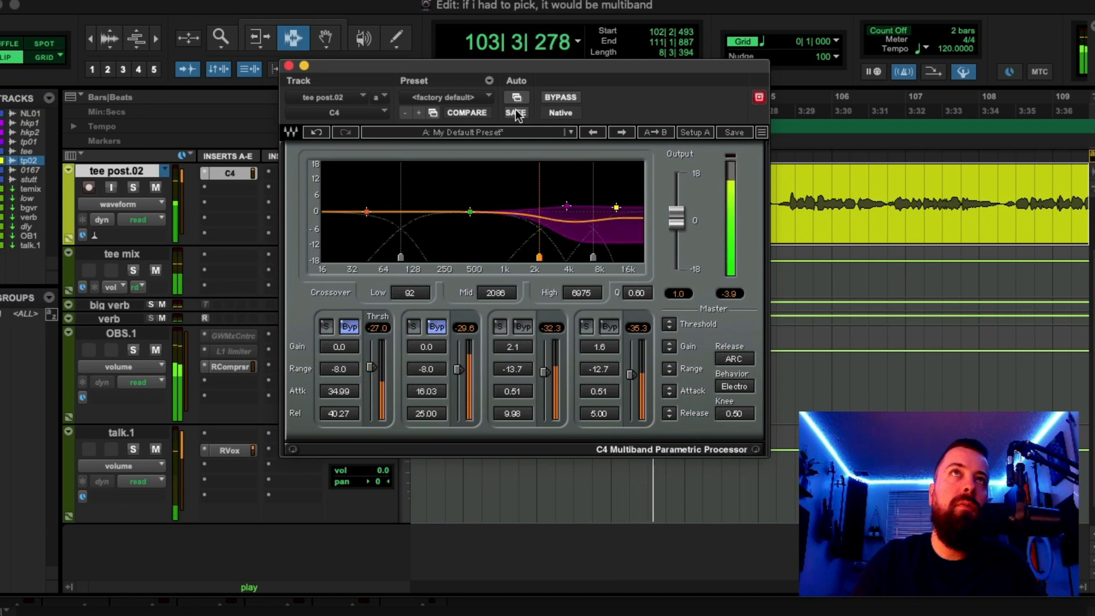
pyautogui.press('space')
pyautogui.click(560, 98)
pyautogui.press('space')
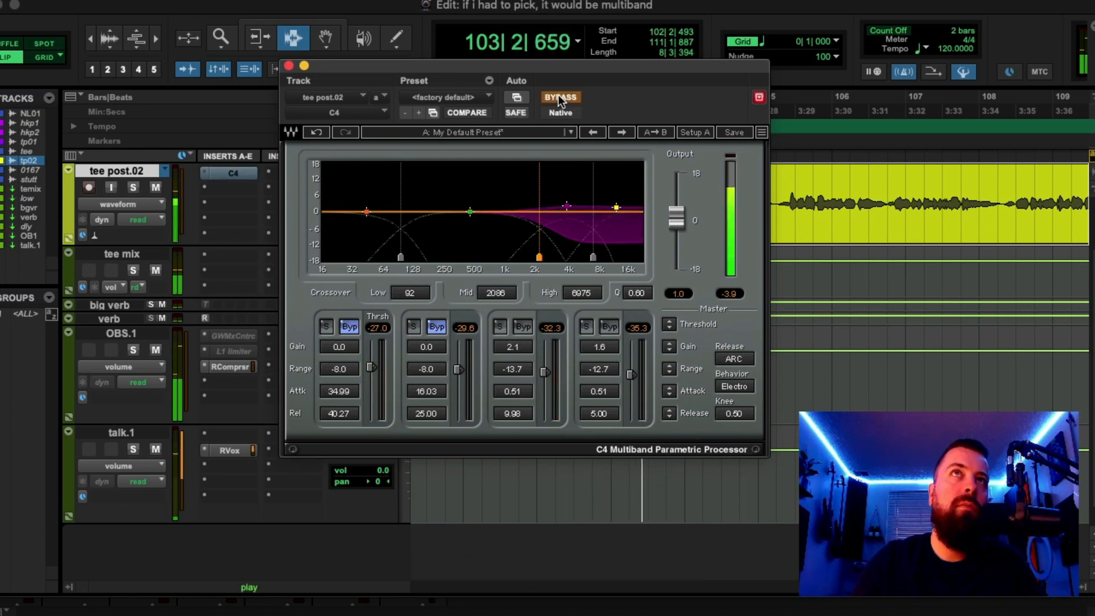
pyautogui.click(559, 97)
pyautogui.press('space')
pyautogui.press('space')
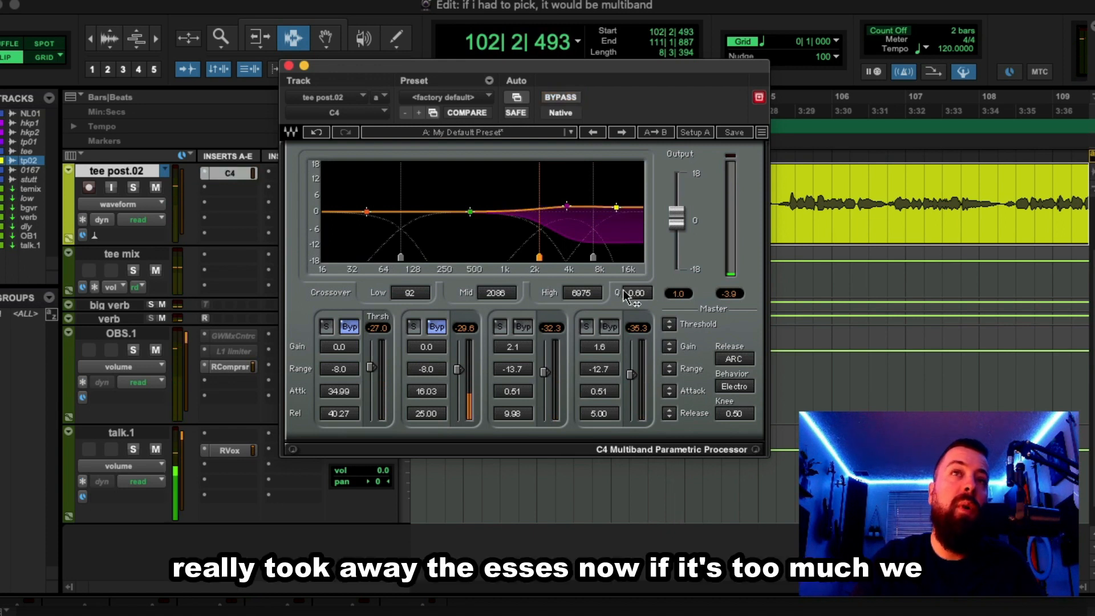
# Raise the third band's gain to 2.9 and the highest band's gain to 2.6 during playback
pyautogui.click(512, 347)
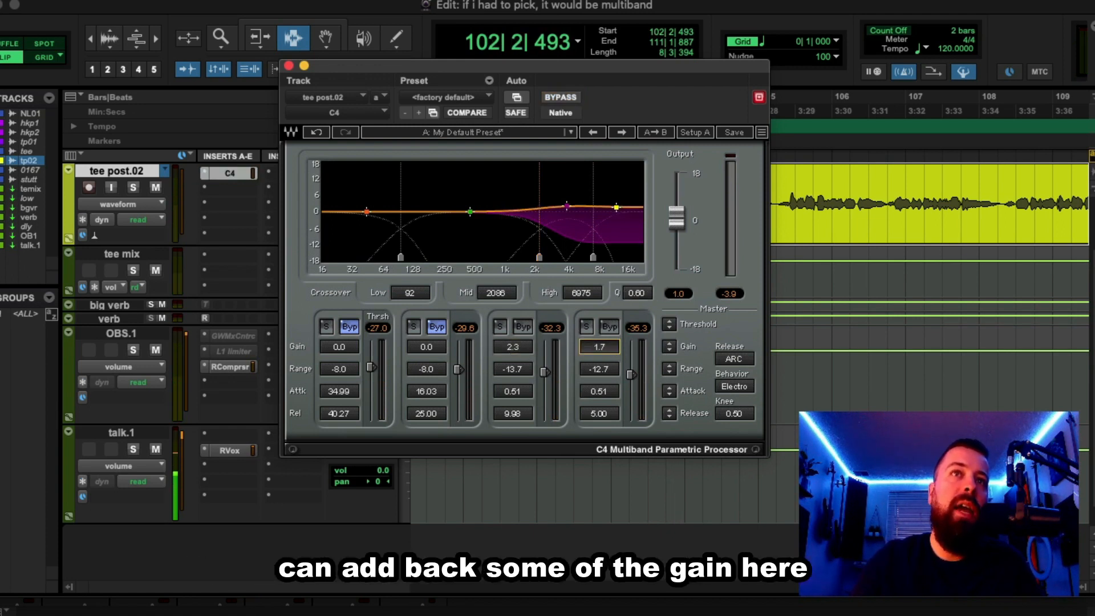
pyautogui.press('space')
pyautogui.moveTo(600, 347); pyautogui.dragTo(601, 343)
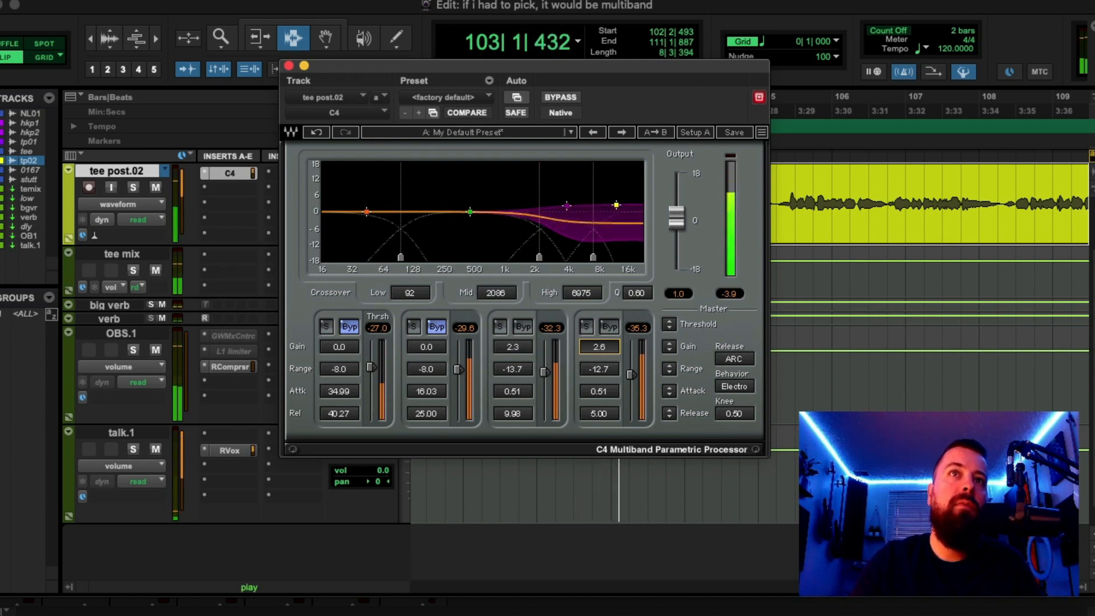
pyautogui.moveTo(529, 350); pyautogui.dragTo(529, 347)
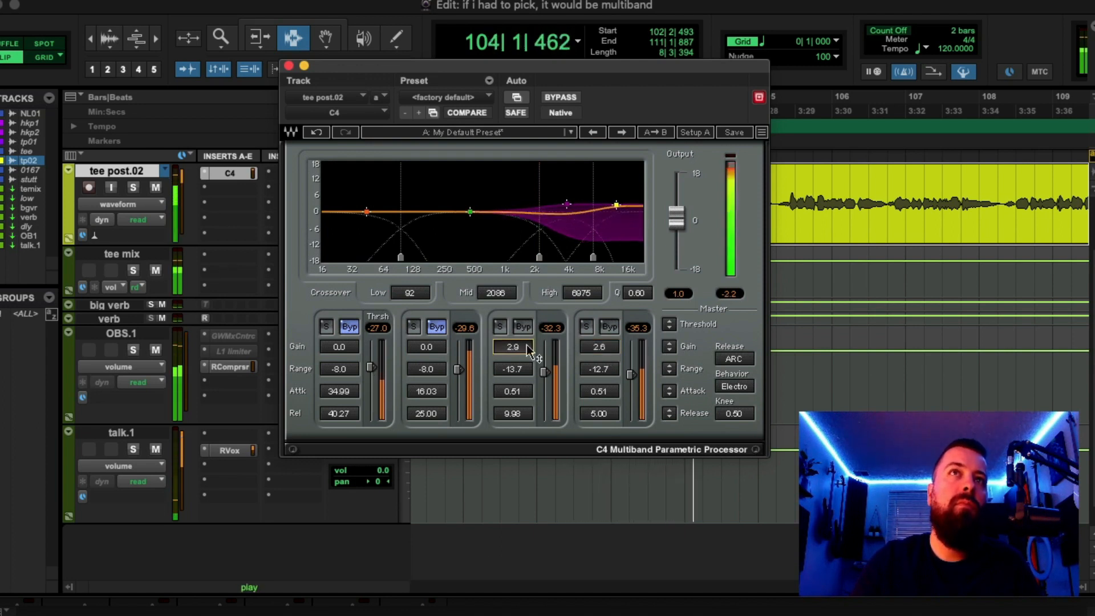
pyautogui.press('space')
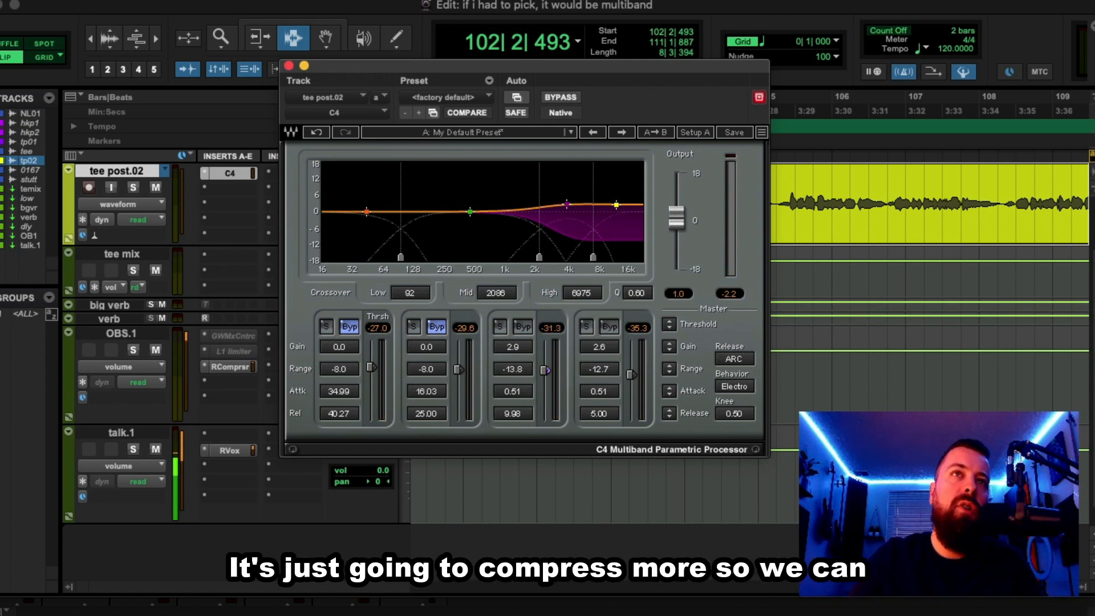
# Try backing off the thresholds to -27.7 on the third band and -30.7 on the highest band while listening
pyautogui.moveTo(545, 371); pyautogui.dragTo(545, 370)
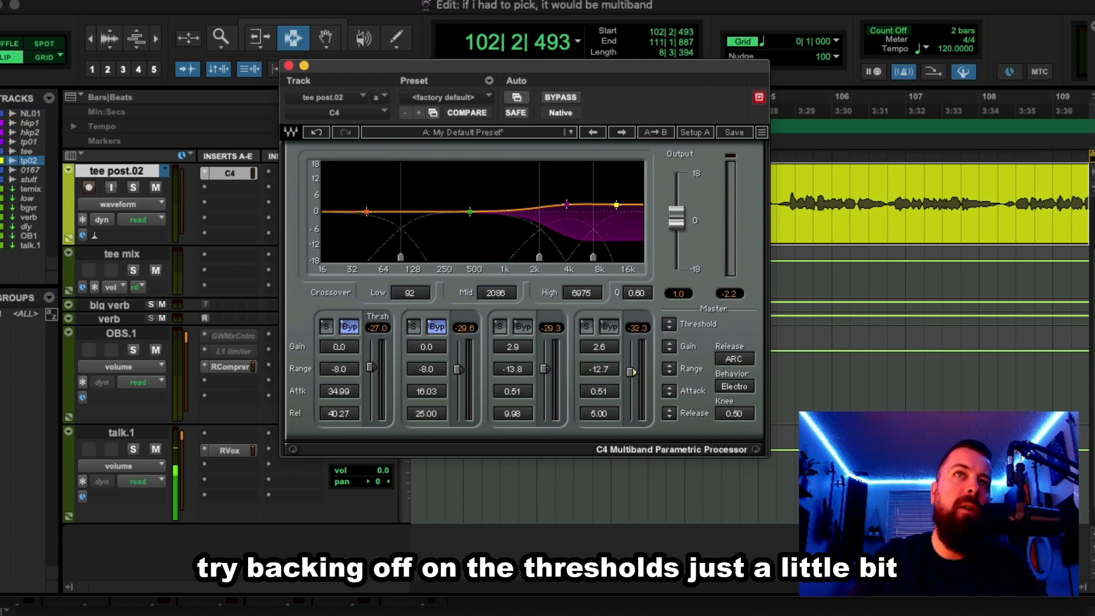
pyautogui.moveTo(631, 370); pyautogui.dragTo(631, 370)
pyautogui.press('space')
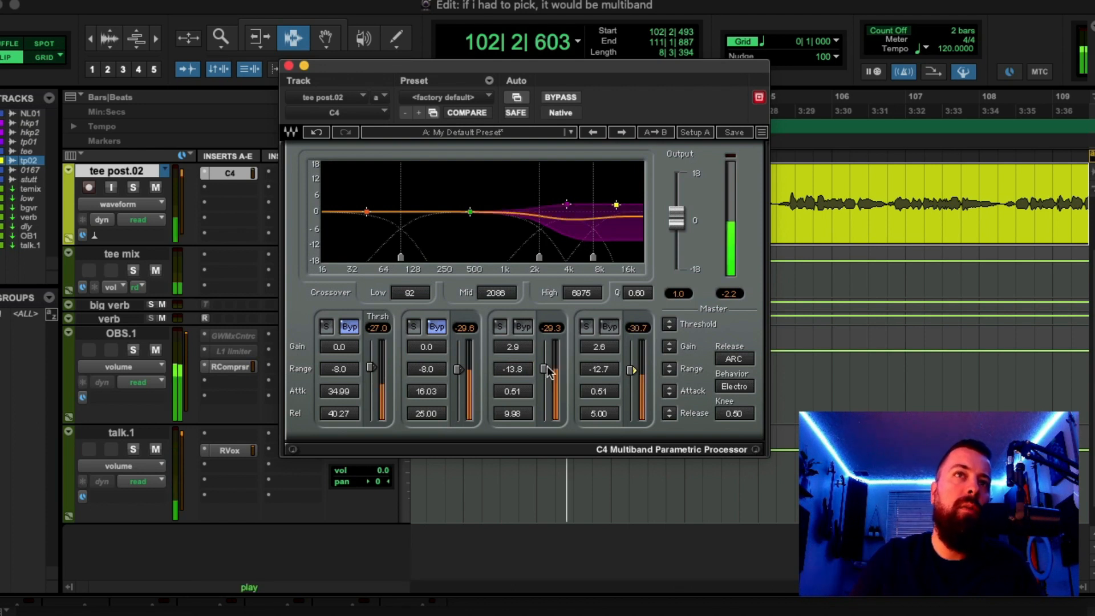
pyautogui.moveTo(546, 369); pyautogui.dragTo(545, 367)
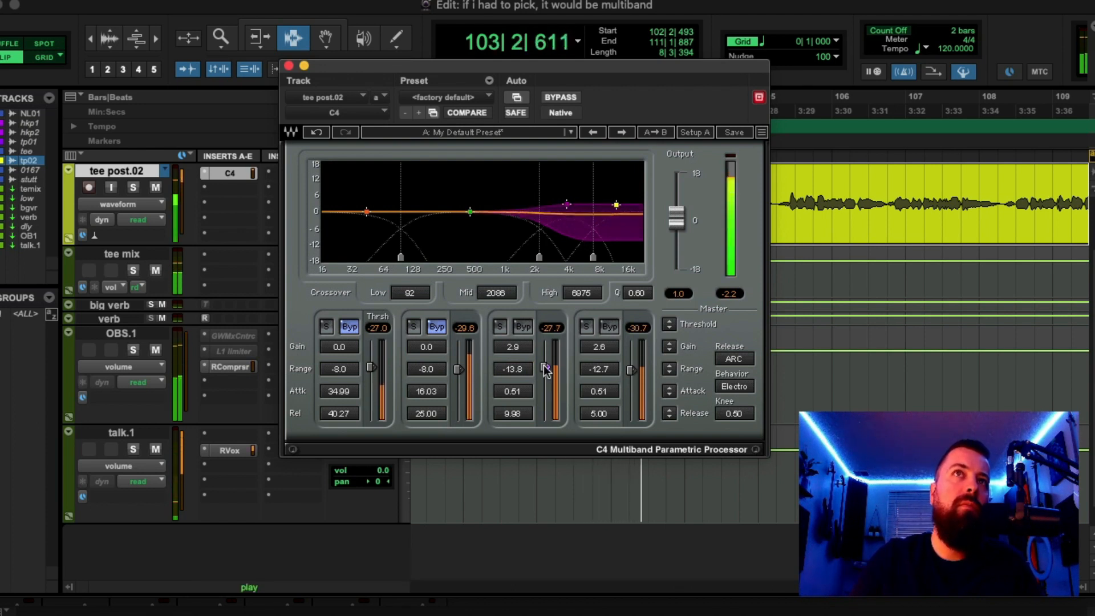
pyautogui.press('space')
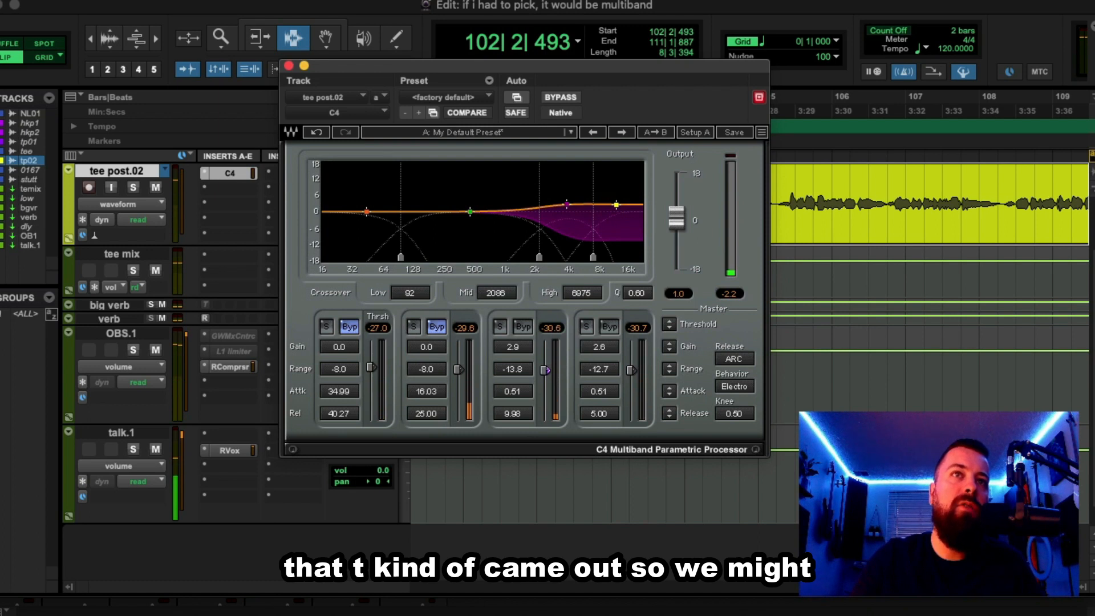
# Lower the third band's threshold to -33.3 and the highest band's threshold to -35.1 while replaying the vocal
pyautogui.moveTo(546, 372); pyautogui.dragTo(545, 374)
pyautogui.press('space')
pyautogui.press('space')
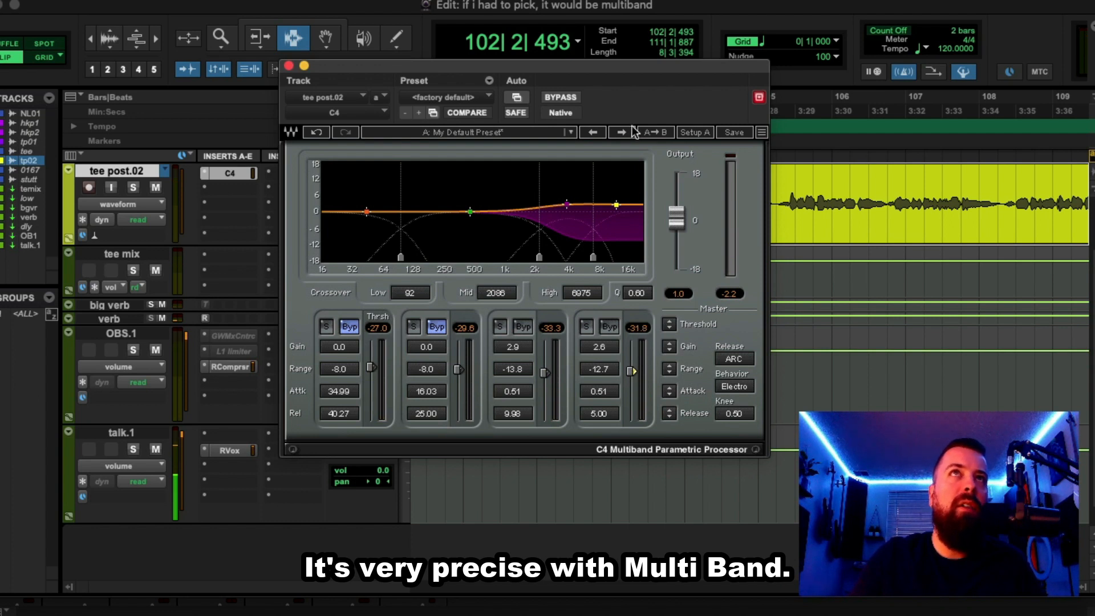
pyautogui.moveTo(627, 66); pyautogui.dragTo(649, 80)
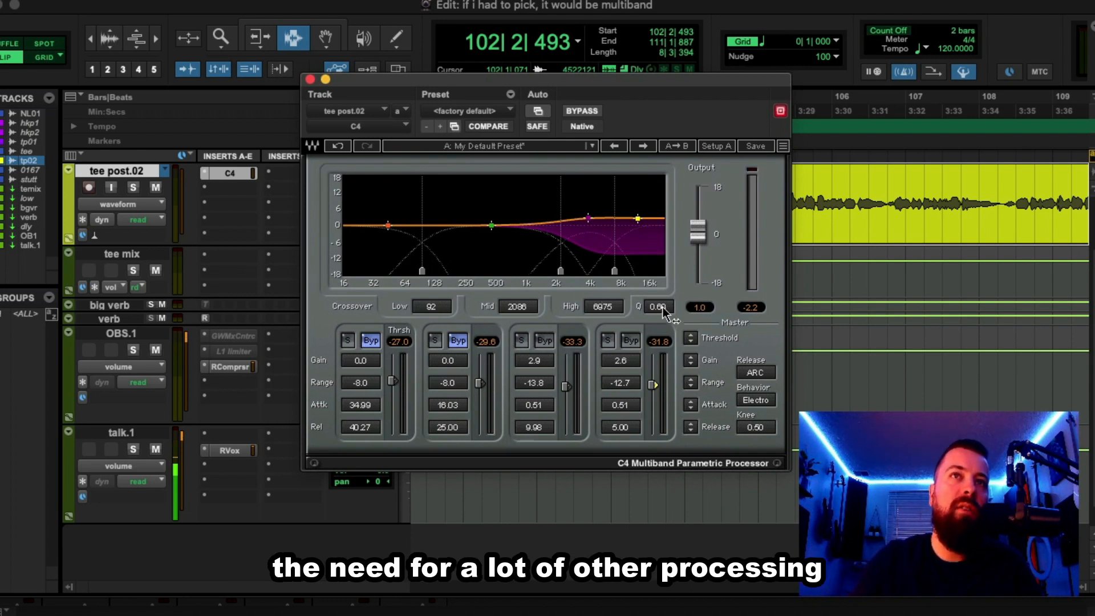
pyautogui.press('space')
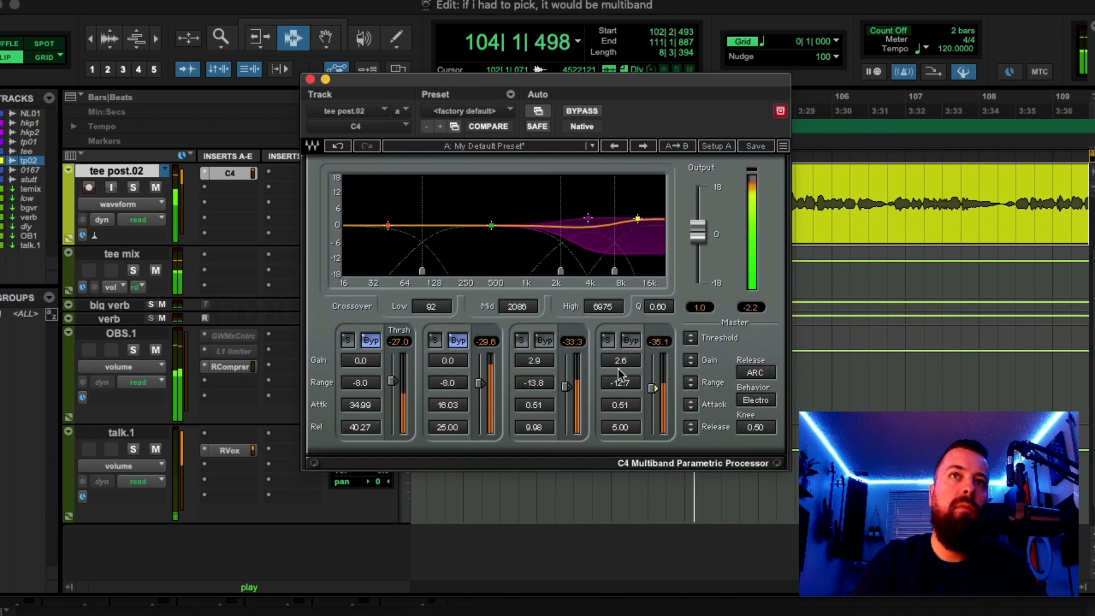
# Boost the highest band's gain to 8.0 and the third band's gain to 3.6 during playback
pyautogui.moveTo(621, 361)
pyautogui.mouseDown()
pyautogui.moveTo(621, 341)
pyautogui.moveTo(624, 362)
pyautogui.mouseUp()
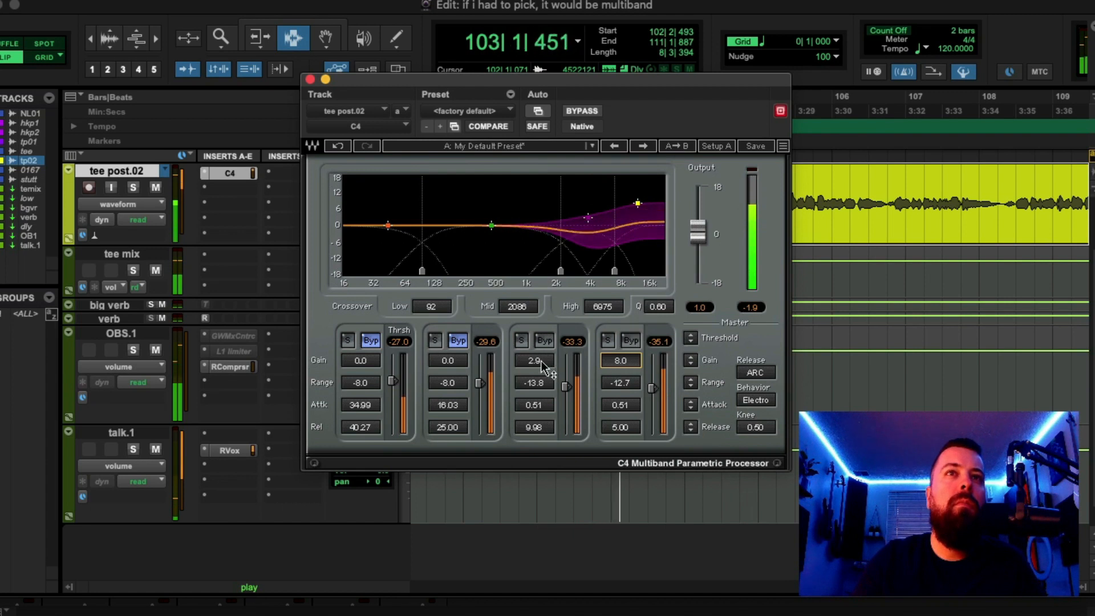
pyautogui.moveTo(534, 360)
pyautogui.mouseDown()
pyautogui.moveTo(534, 338)
pyautogui.moveTo(538, 358)
pyautogui.mouseUp()
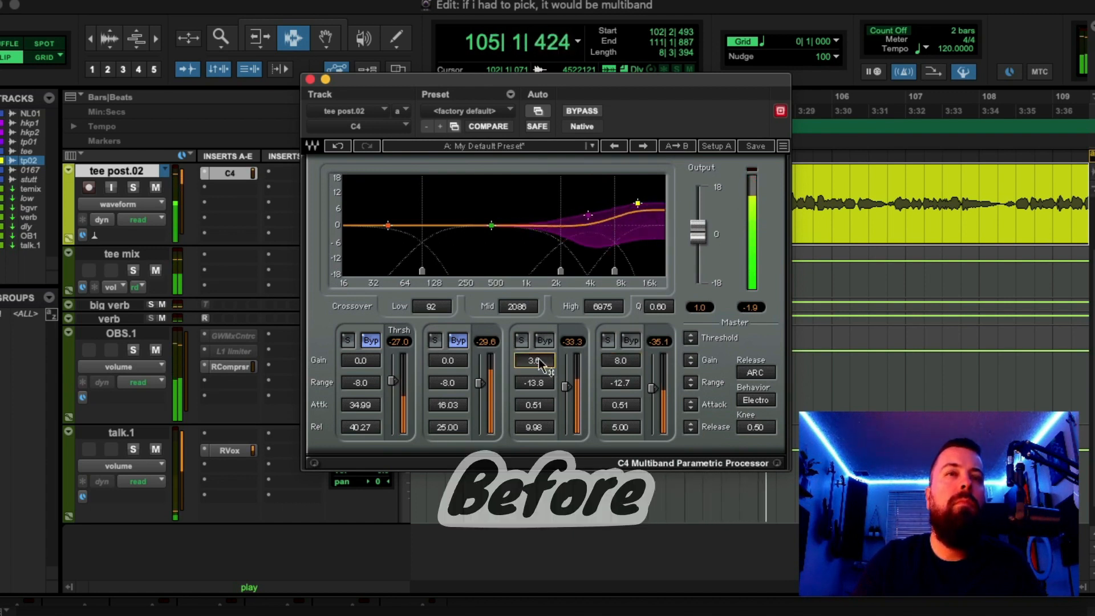
pyautogui.press('space')
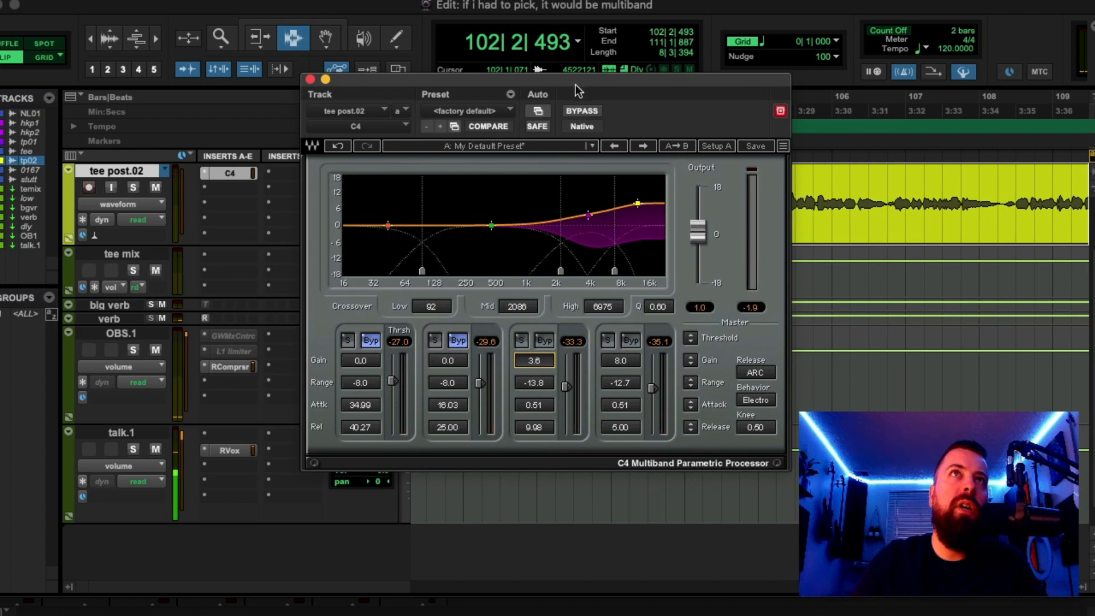
# Play the brightened vocal, toggling the C4's bypass on and off to compare before and after
pyautogui.press('space')
pyautogui.click(583, 109)
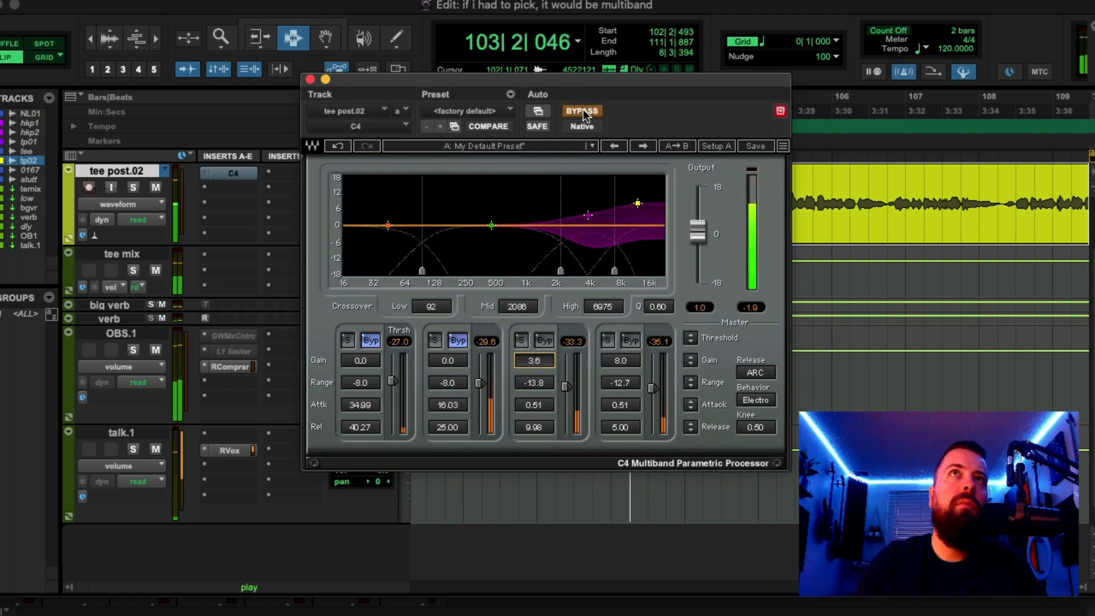
pyautogui.click(583, 109)
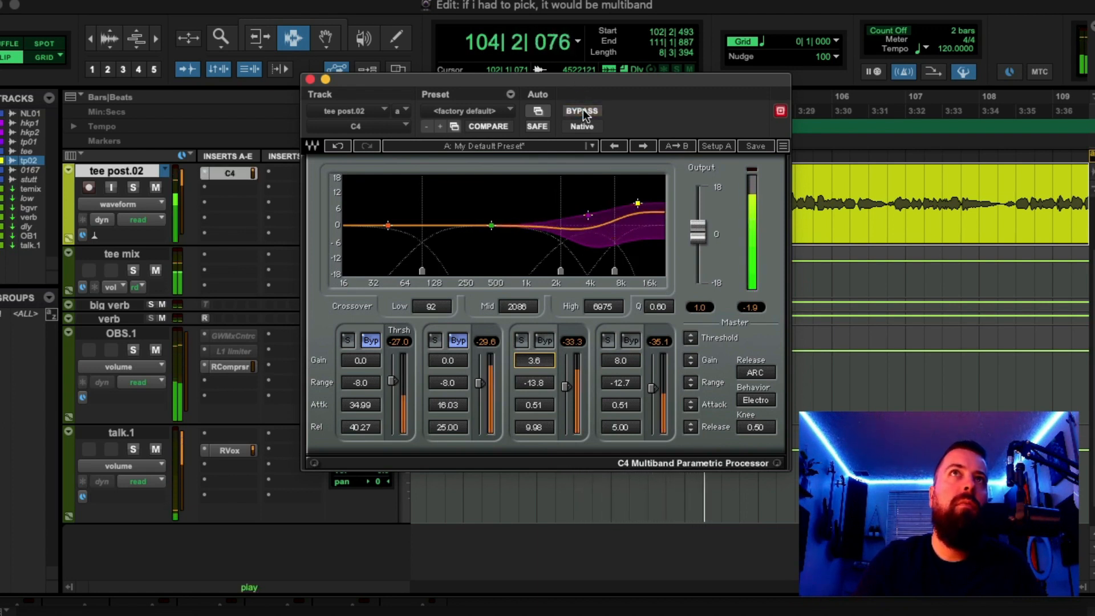
pyautogui.press('space')
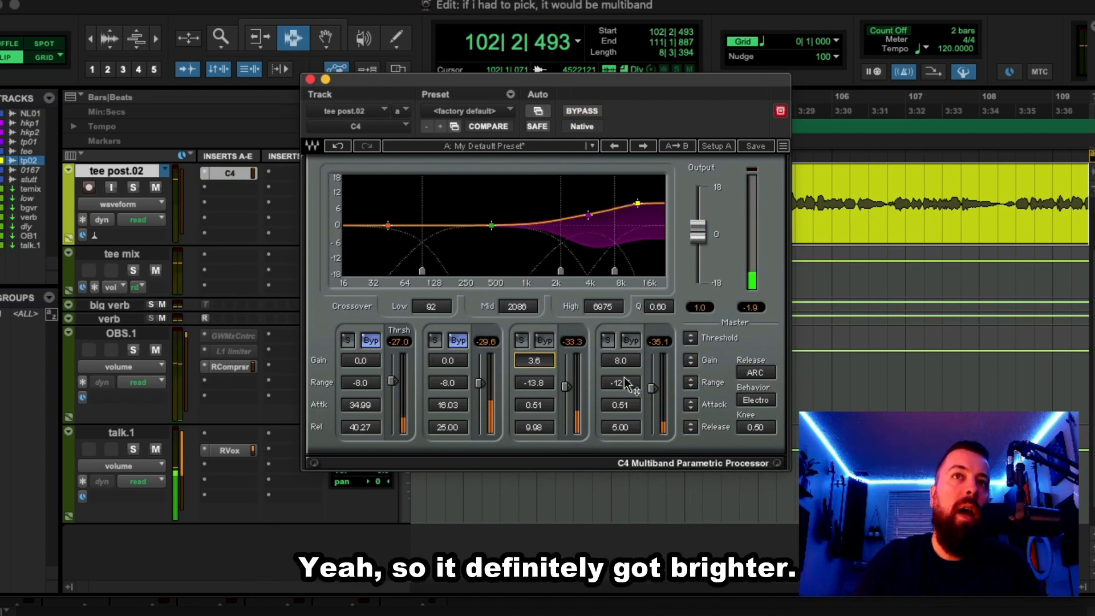
# Replay the vocal while switching the whole C4 in and out of bypass to recheck the high-band boosts
pyautogui.click(627, 359)
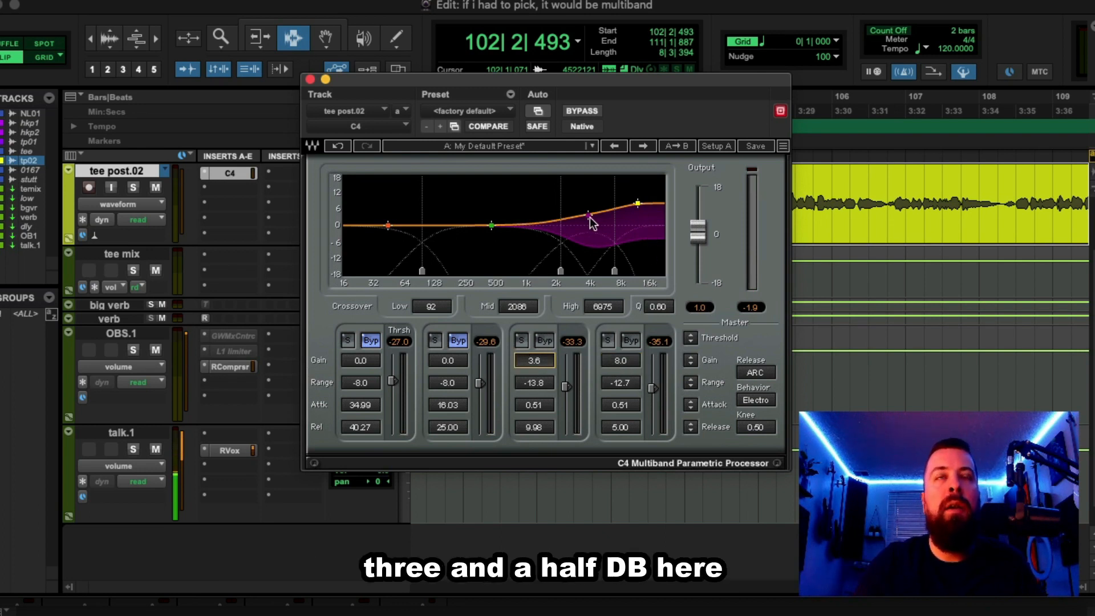
pyautogui.press('space')
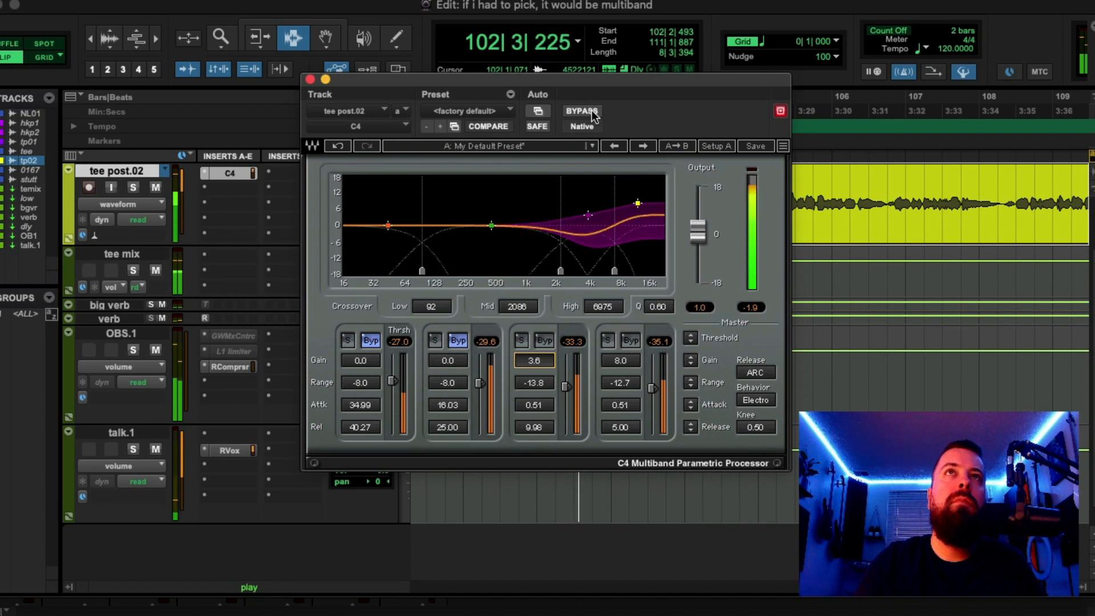
pyautogui.click(587, 111)
pyautogui.click(587, 111)
pyautogui.press('space')
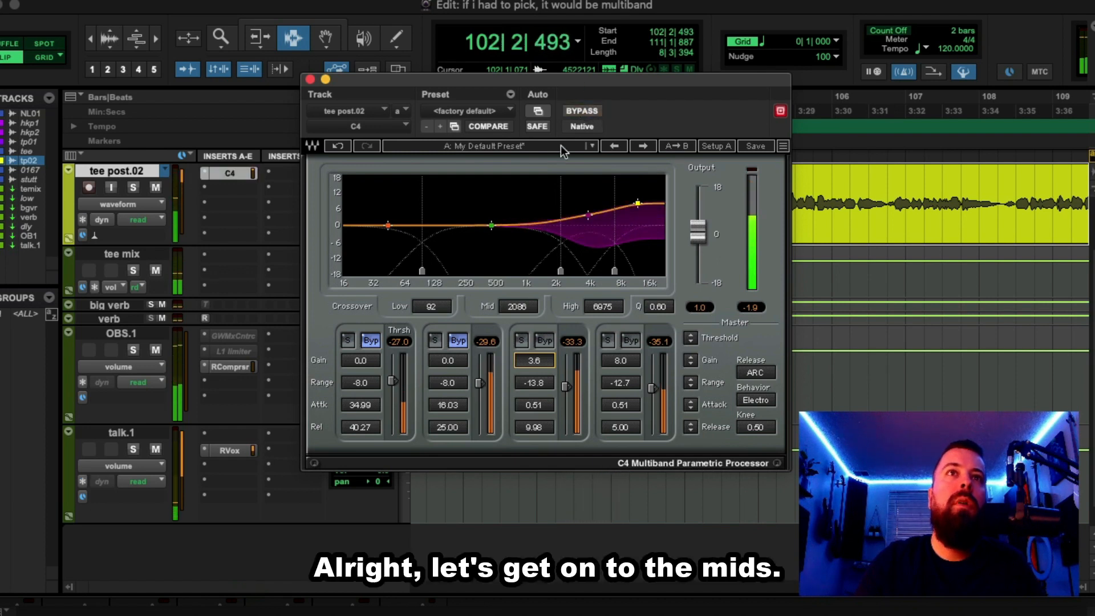
# Set the low crossover to 115 and activate the second band with a range of -8.8 during playback
pyautogui.moveTo(418, 235); pyautogui.dragTo(429, 236)
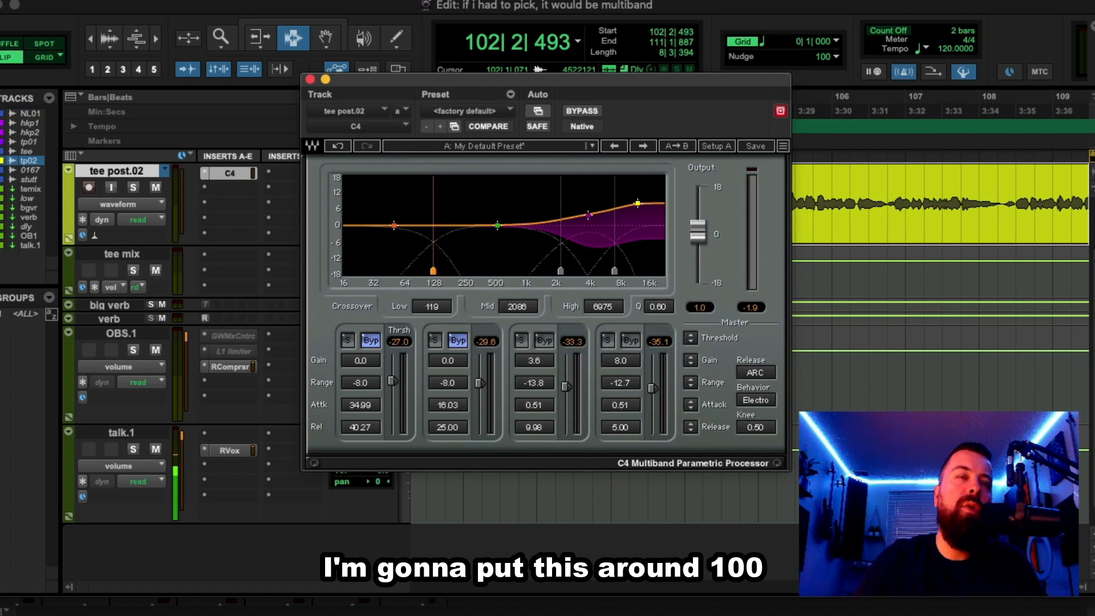
pyautogui.moveTo(433, 235); pyautogui.dragTo(431, 235)
pyautogui.press('space')
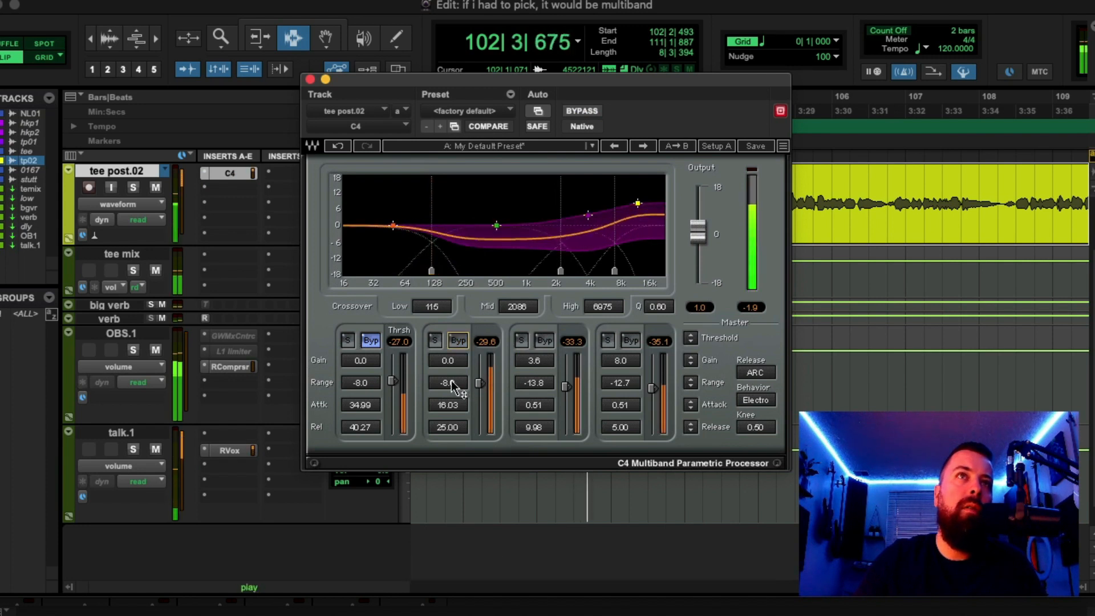
pyautogui.moveTo(452, 384)
pyautogui.mouseDown()
pyautogui.moveTo(452, 245)
pyautogui.moveTo(452, 453)
pyautogui.moveTo(448, 394)
pyautogui.mouseUp()
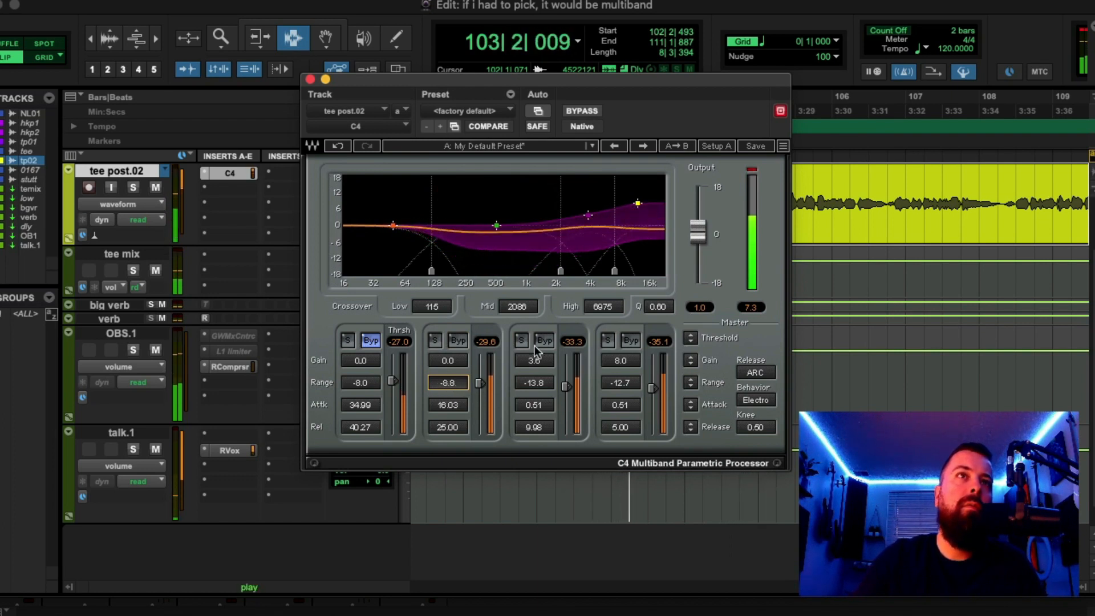
# Compare the vocal with the second band bypassed and active over repeated playback, leaving the band active
pyautogui.press('space')
pyautogui.press('space')
pyautogui.click(458, 341)
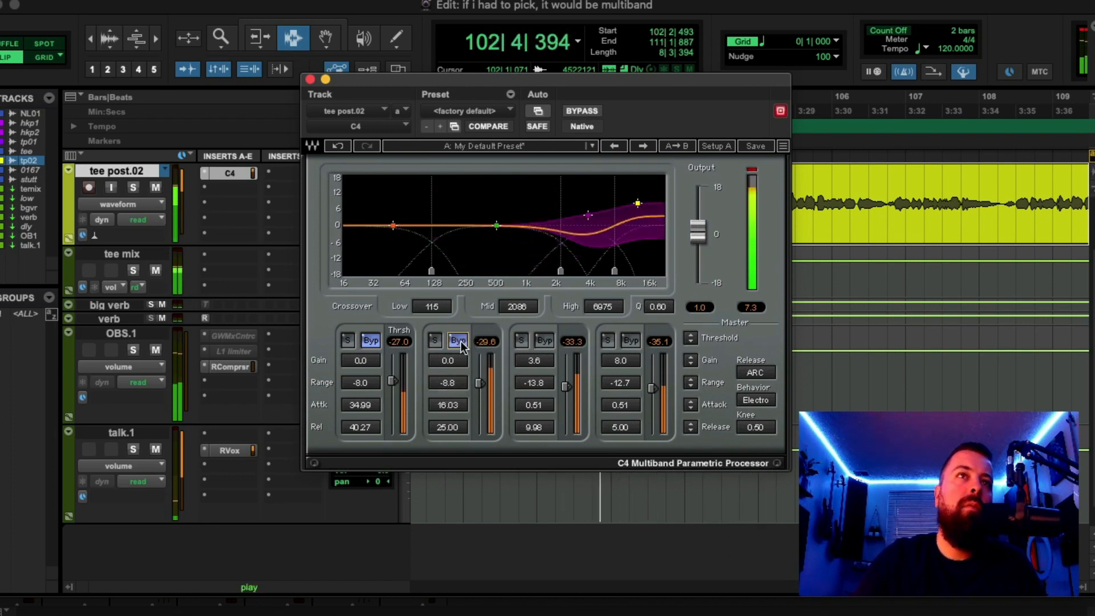
pyautogui.click(459, 342)
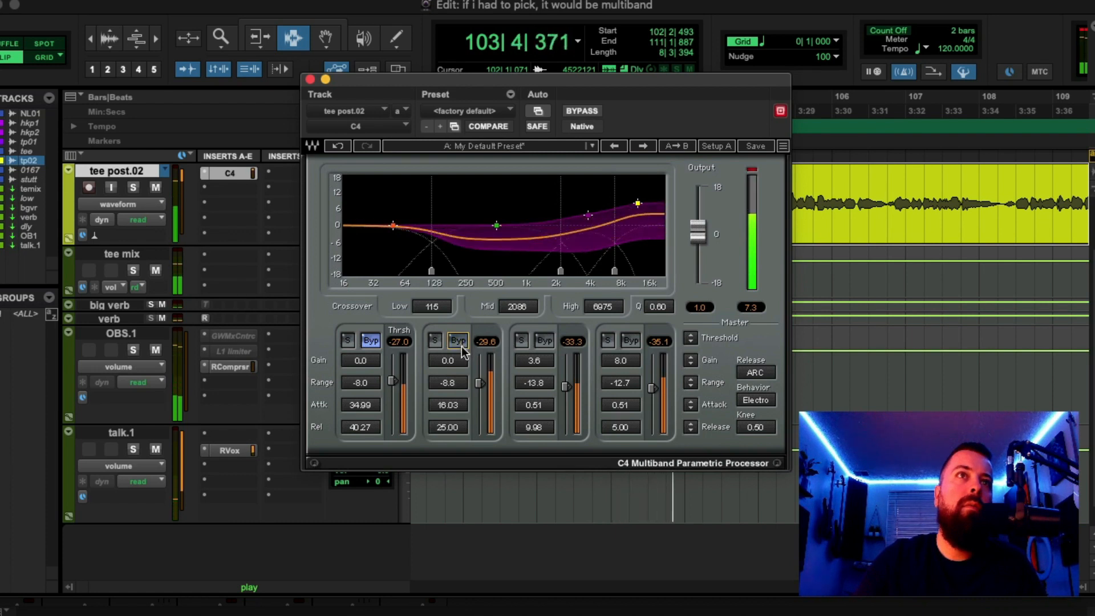
pyautogui.press('space')
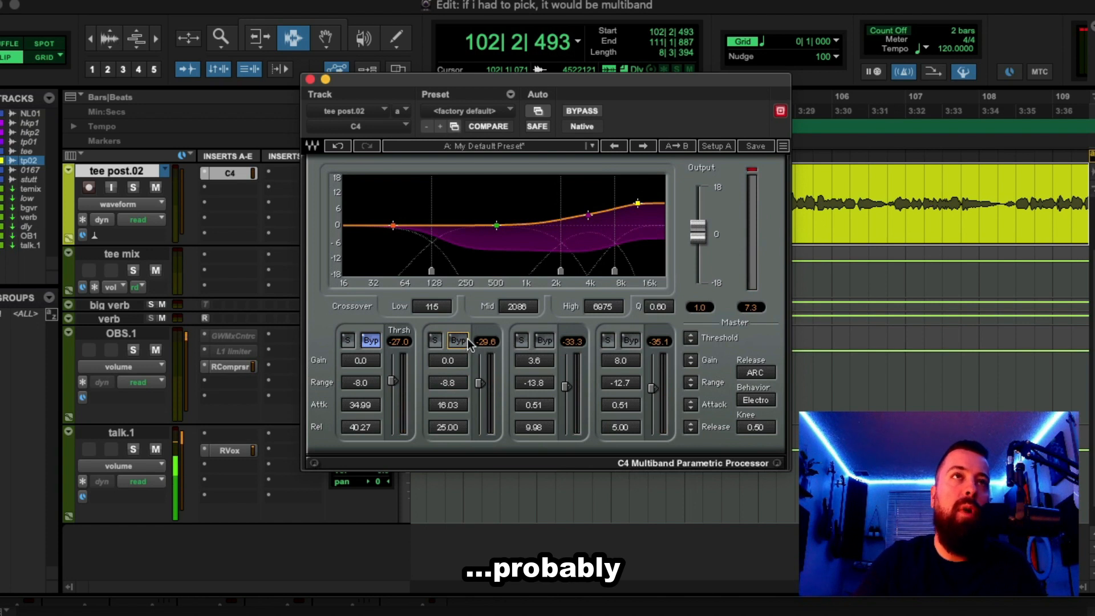
pyautogui.press('space')
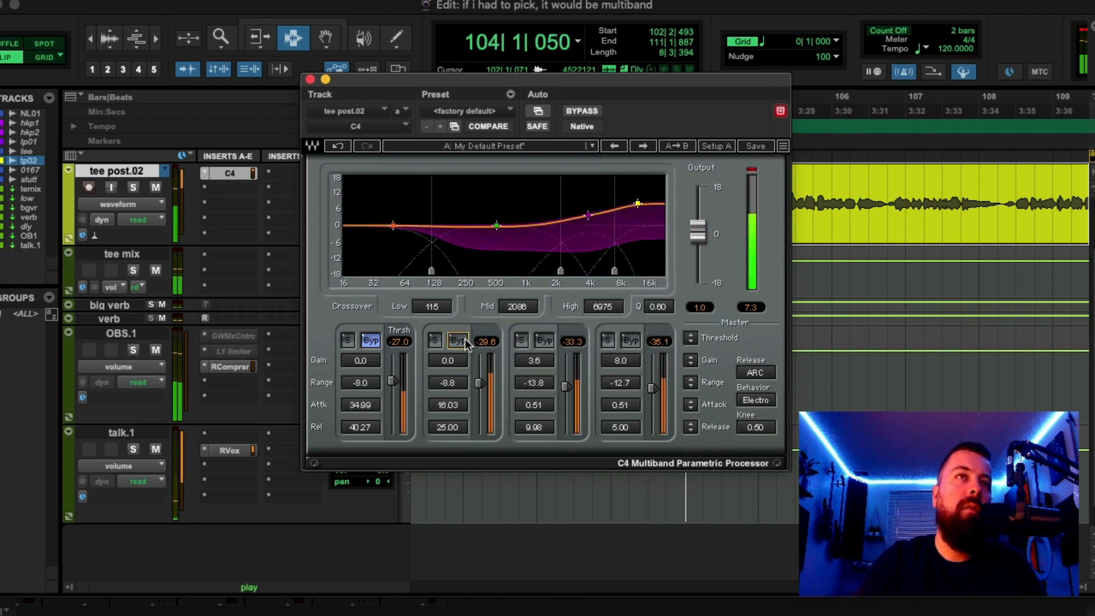
pyautogui.press('space')
pyautogui.click(459, 340)
pyautogui.press('space')
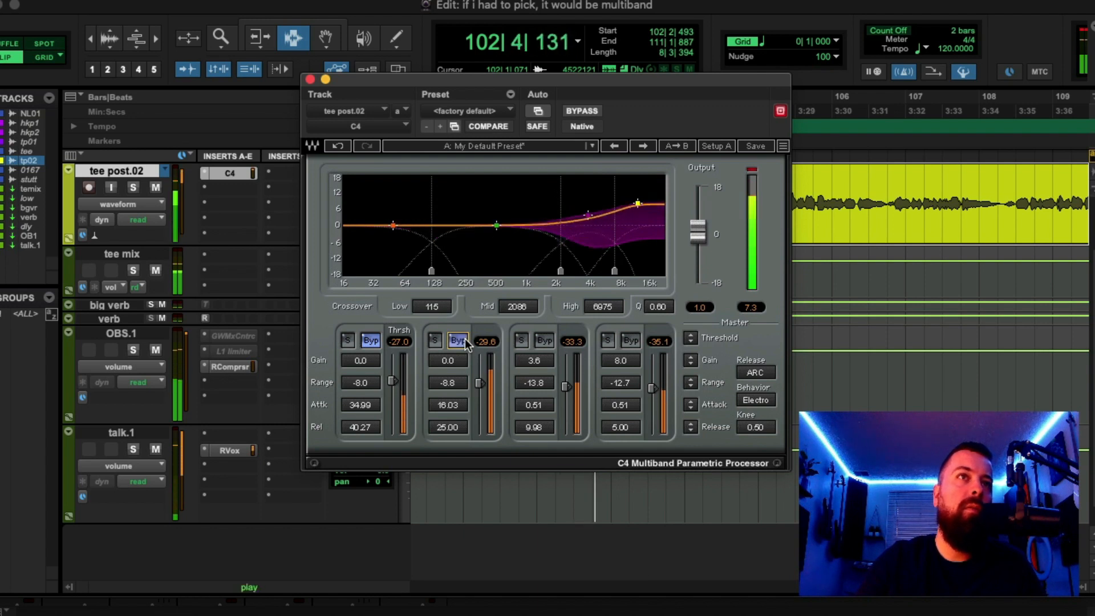
pyautogui.click(458, 340)
pyautogui.press('space')
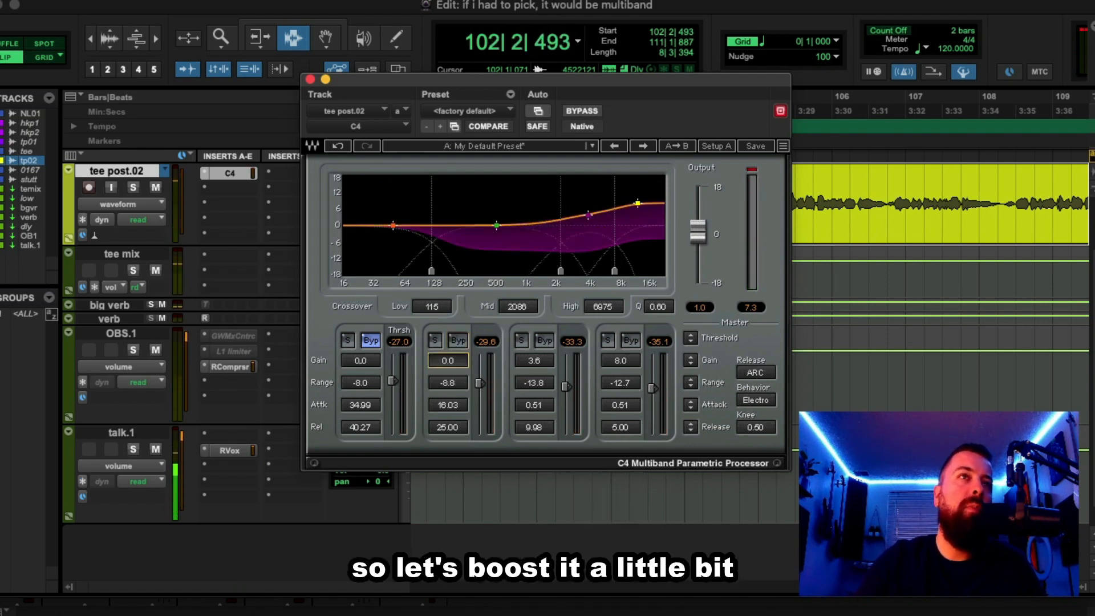
# Set the second band's gain to 1.7 while listening, and clear the output clip indicator
pyautogui.press('space')
pyautogui.moveTo(449, 363)
pyautogui.mouseDown()
pyautogui.moveTo(449, 346)
pyautogui.moveTo(450, 369)
pyautogui.mouseUp()
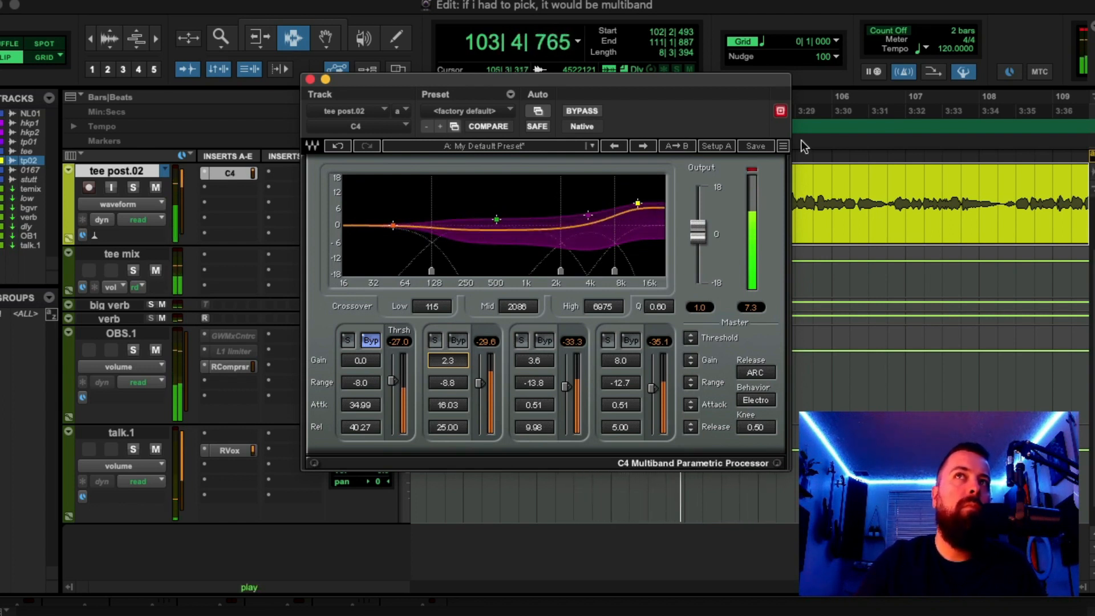
pyautogui.click(752, 173)
pyautogui.moveTo(449, 360); pyautogui.dragTo(448, 369)
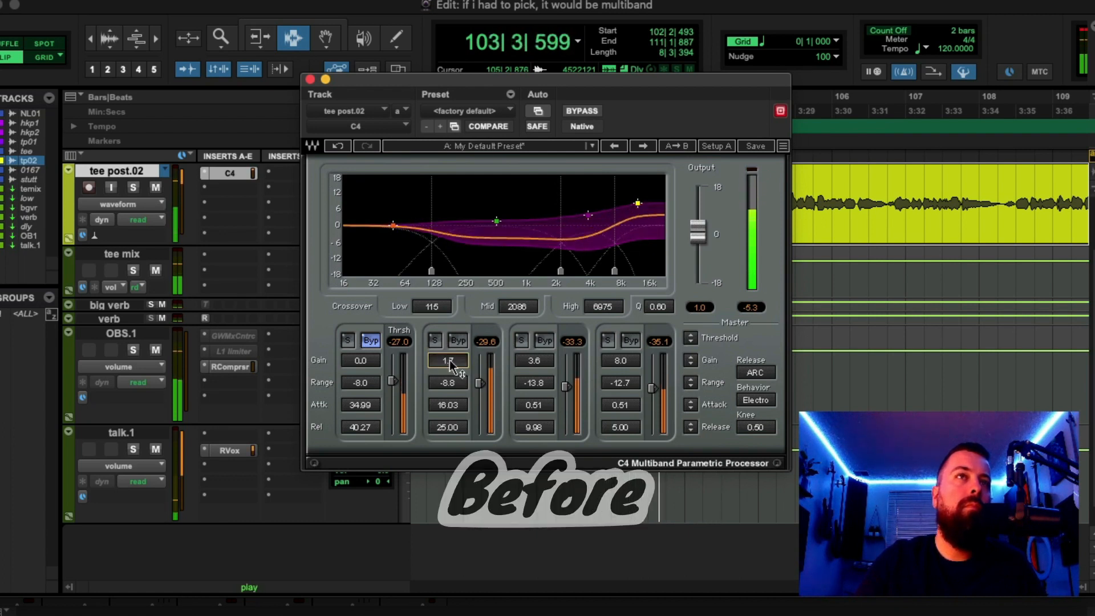
pyautogui.press('space')
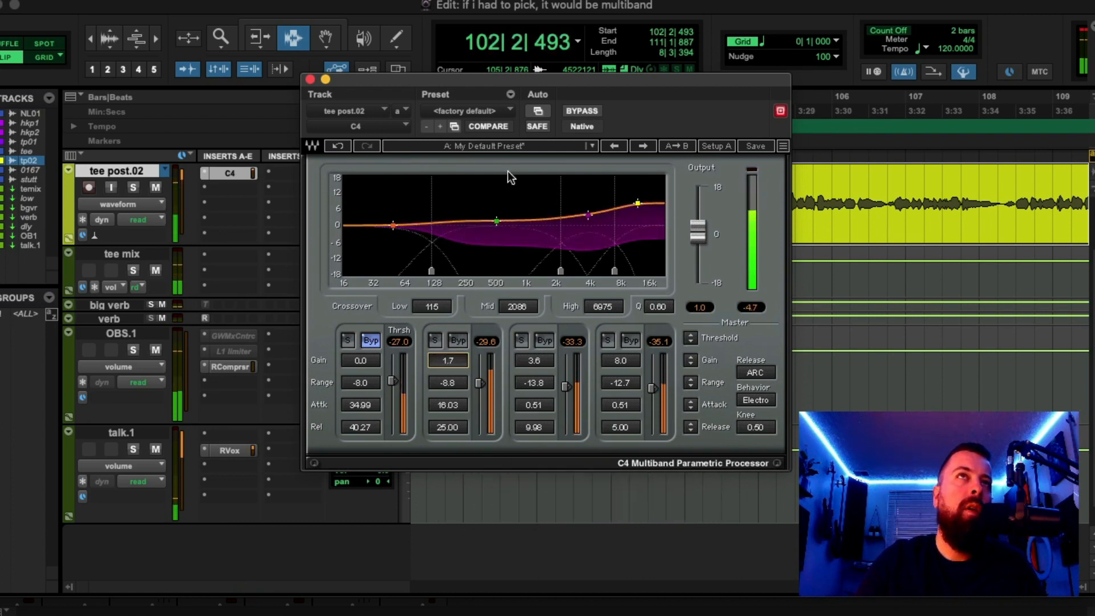
# Compare the boosted-mids vocal with the C4 bypassed and enabled, and replay it to judge the processing
pyautogui.press('space')
pyautogui.click(581, 112)
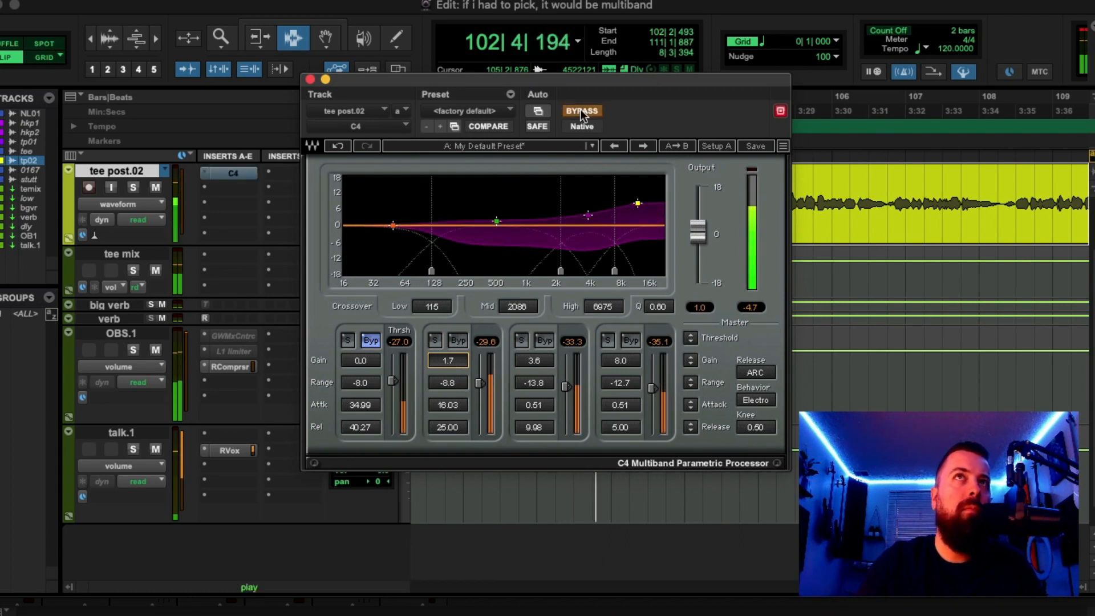
pyautogui.click(581, 112)
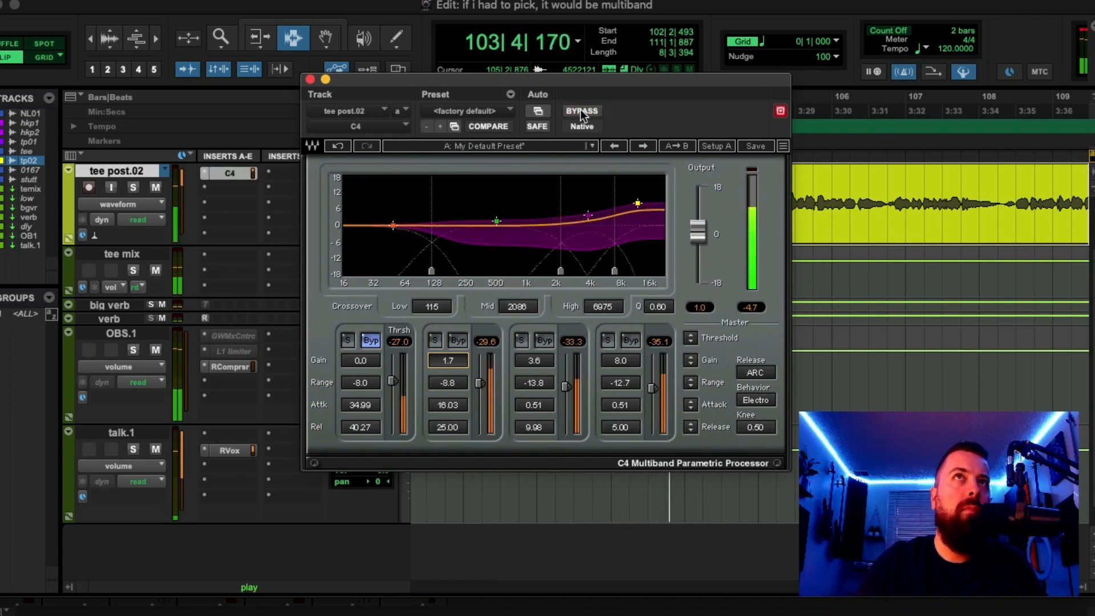
pyautogui.press('space')
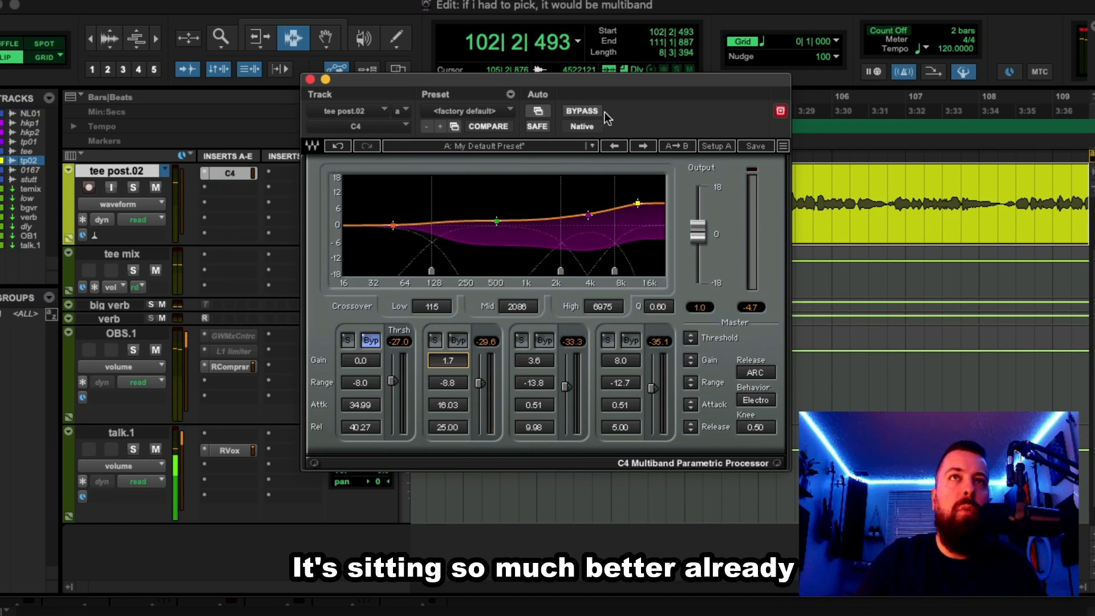
pyautogui.press('space')
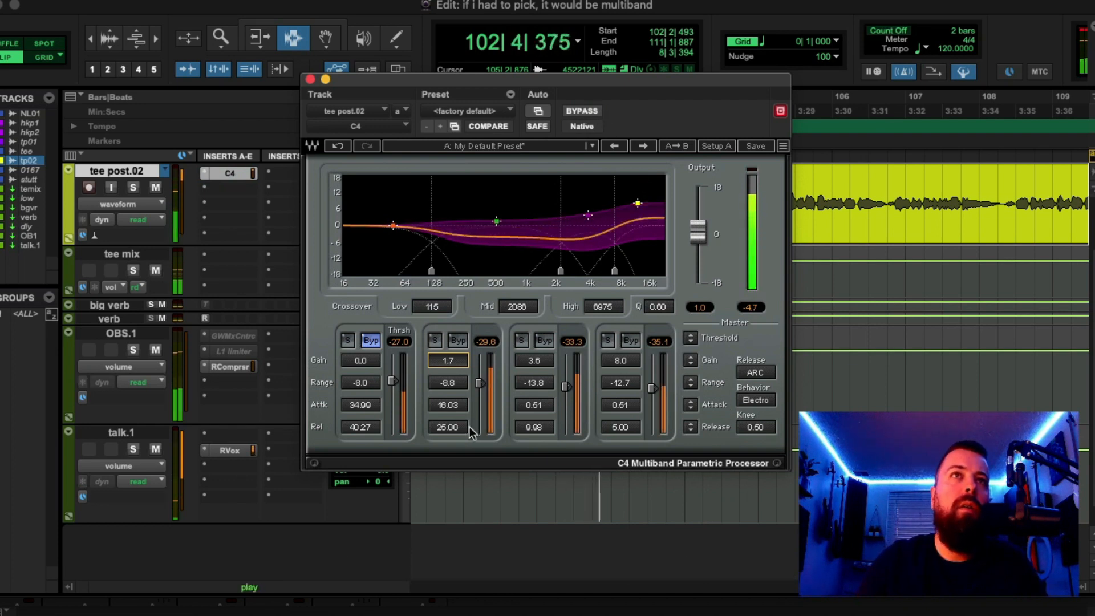
pyautogui.press('space')
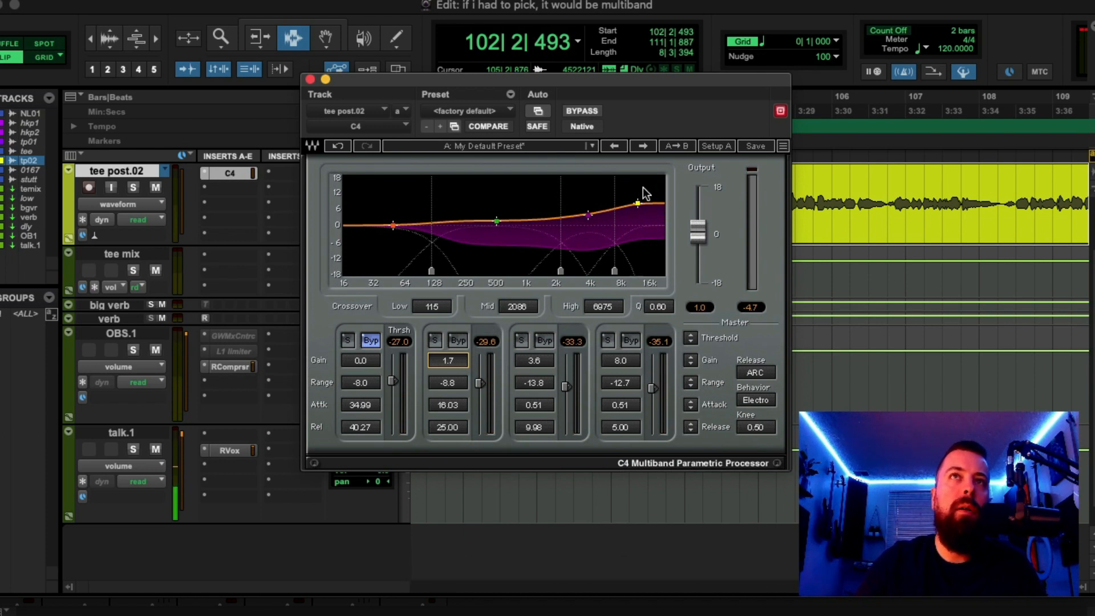
pyautogui.press('space')
pyautogui.press('space')
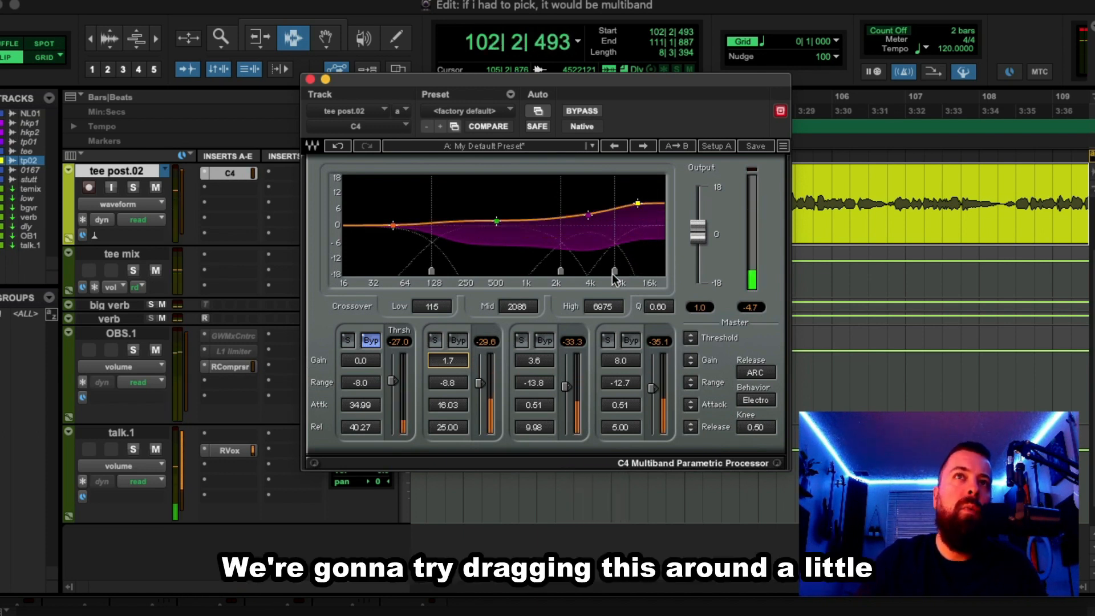
# Raise the high crossover to 10462 while the vocal plays
pyautogui.moveTo(615, 271); pyautogui.dragTo(616, 272)
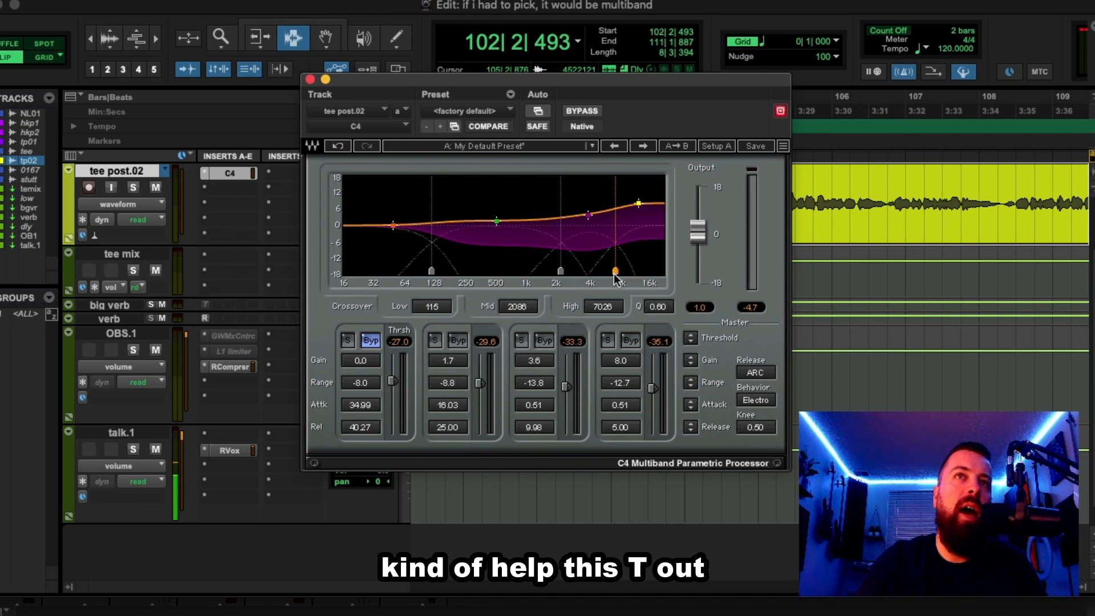
pyautogui.press('space')
pyautogui.moveTo(614, 273)
pyautogui.mouseDown()
pyautogui.moveTo(623, 271)
pyautogui.moveTo(594, 270)
pyautogui.moveTo(633, 271)
pyautogui.mouseUp()
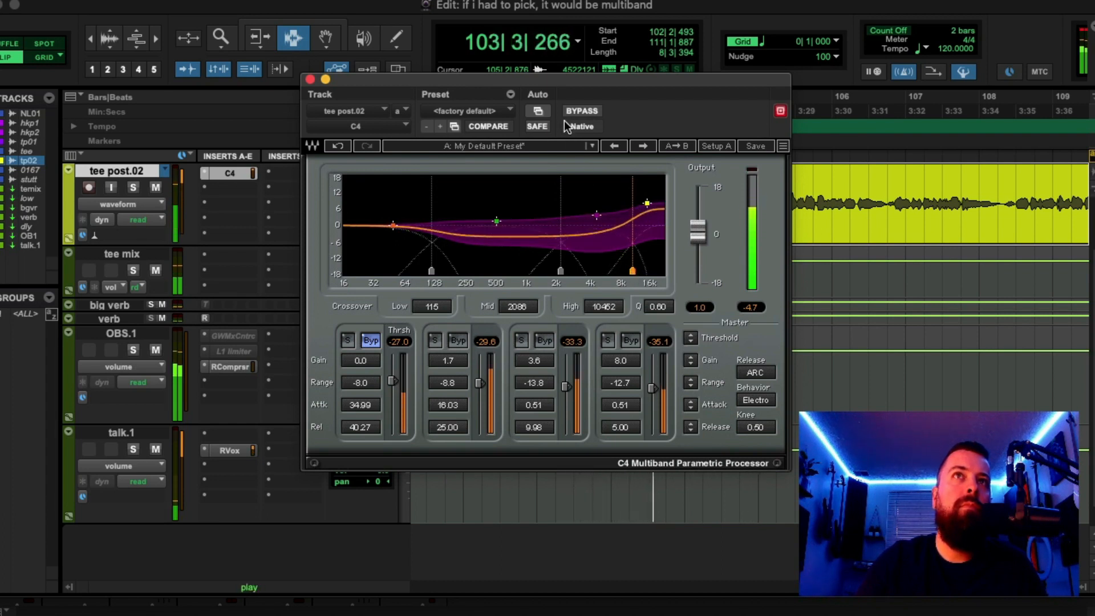
# Bypass and re-enable the highest and third bands in turn during playback to hear the moved crossover's effect
pyautogui.click(631, 341)
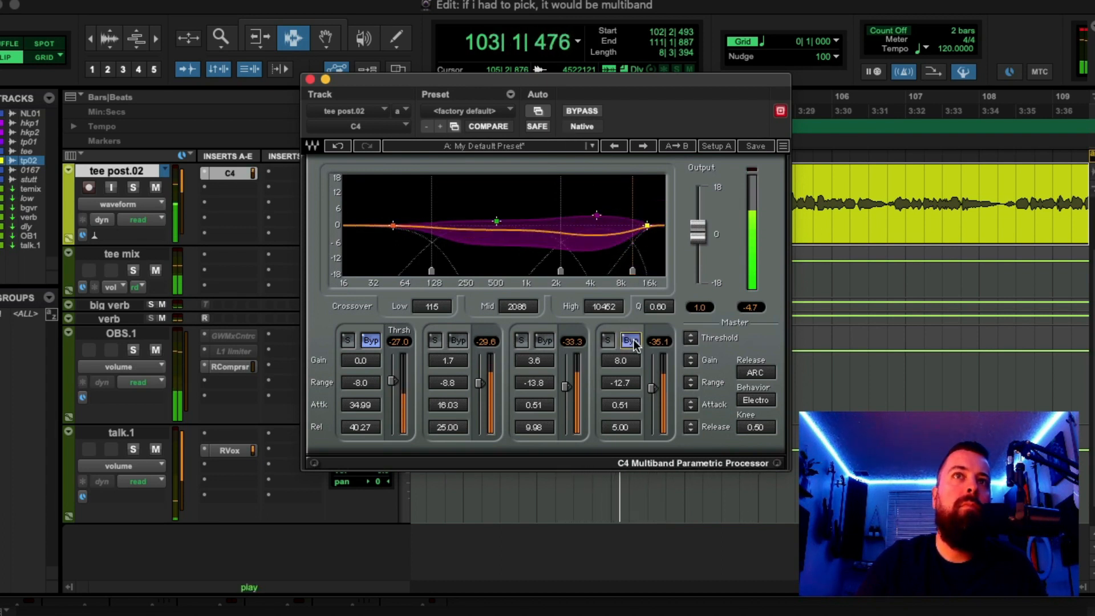
pyautogui.click(631, 340)
pyautogui.click(545, 340)
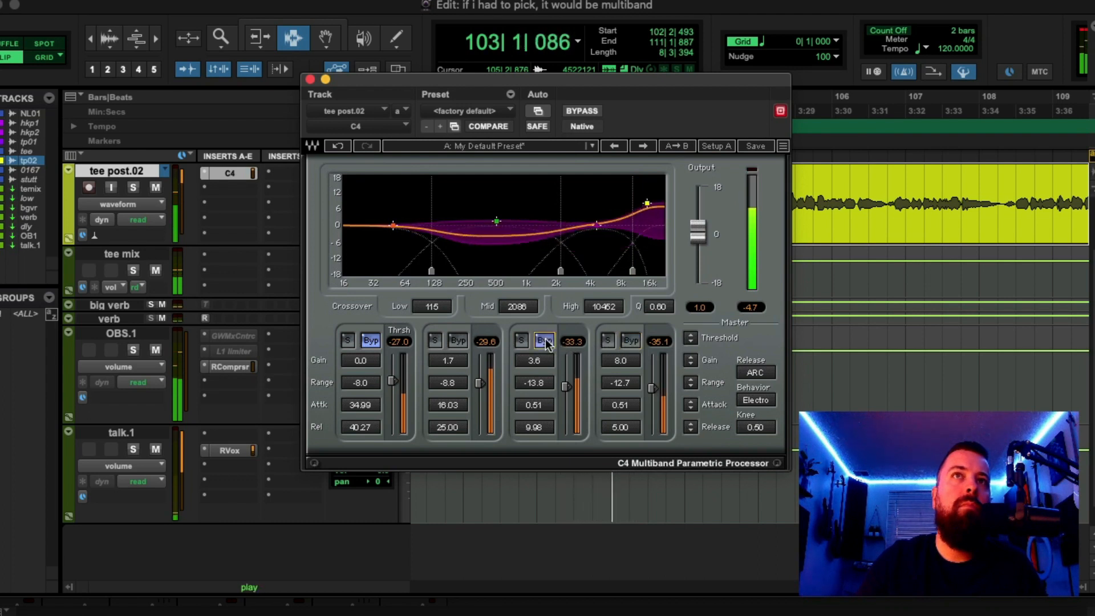
pyautogui.press('space')
pyautogui.press('space')
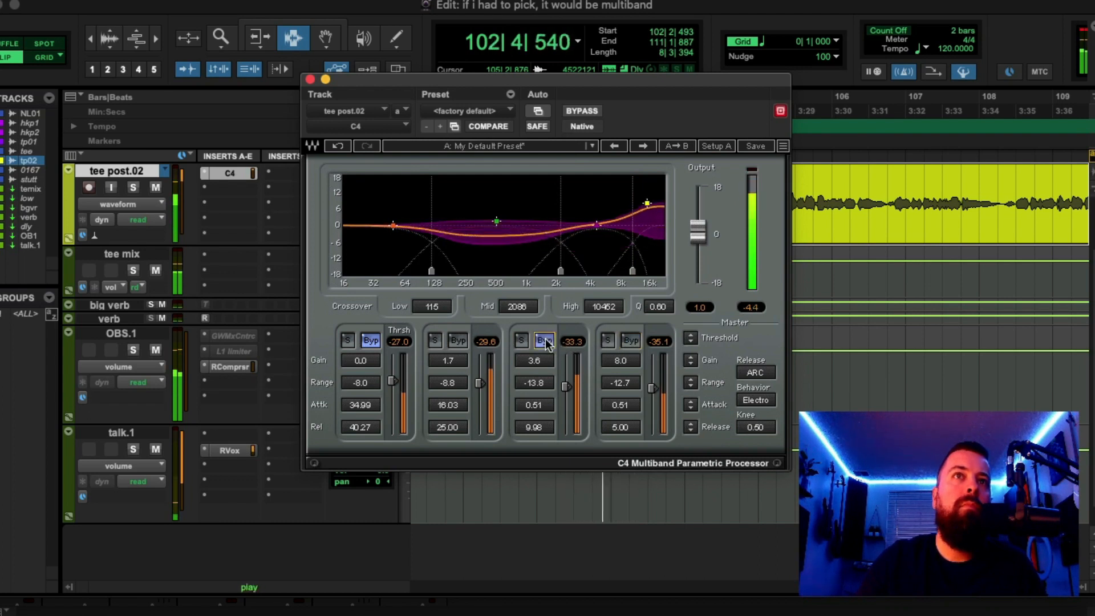
pyautogui.press('space')
pyautogui.press('space')
pyautogui.click(544, 341)
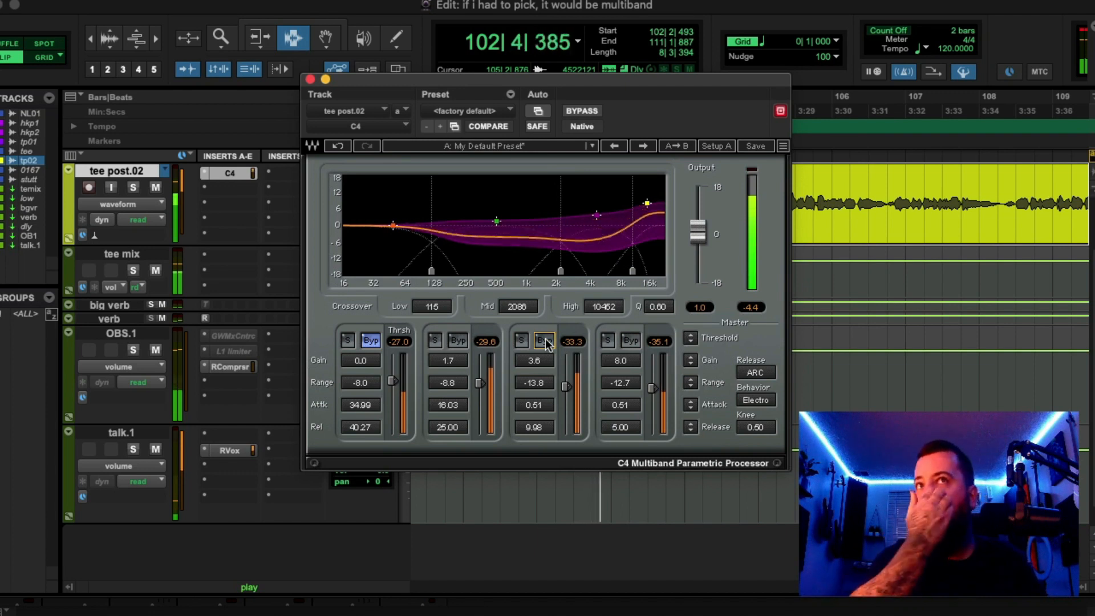
pyautogui.press('space')
pyautogui.press('space')
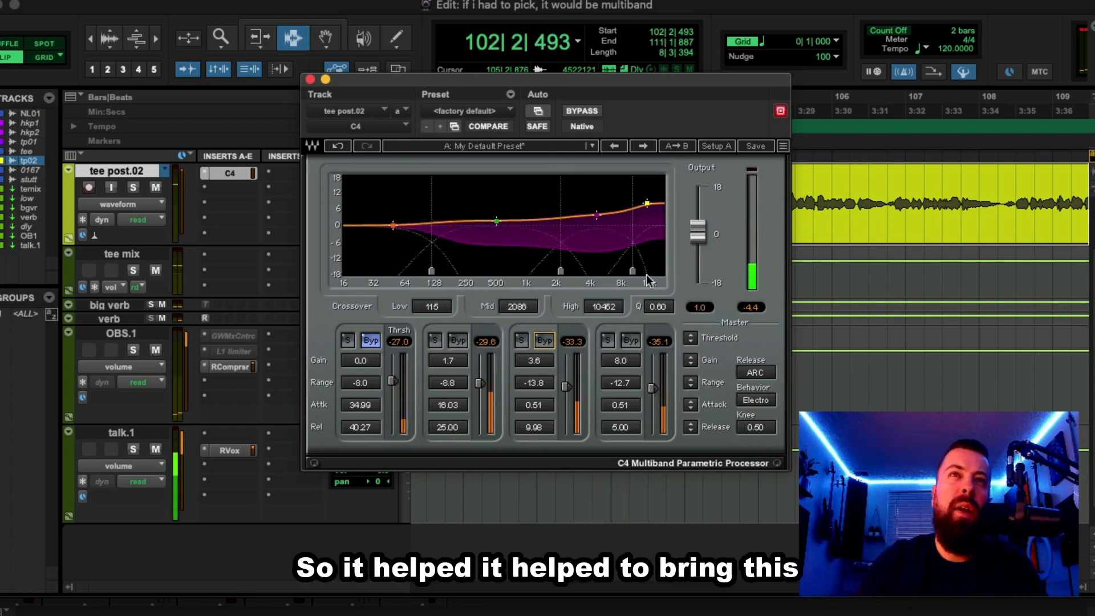
# Fine-tune the high crossover to 10377 and reduce the third band's gain to 1.8 while listening
pyautogui.moveTo(632, 271); pyautogui.dragTo(633, 274)
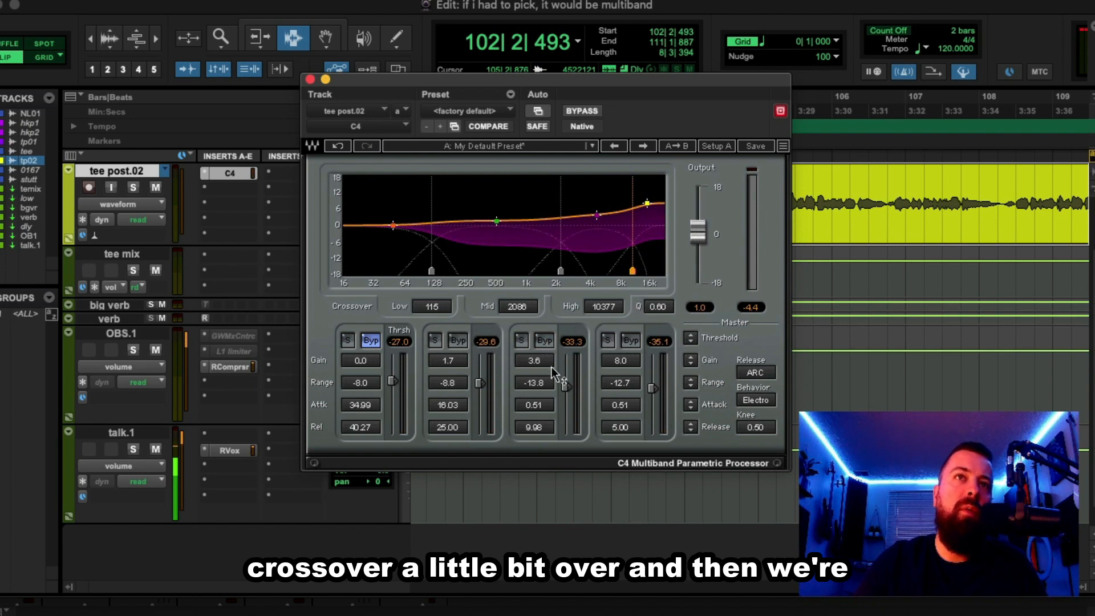
pyautogui.click(533, 360)
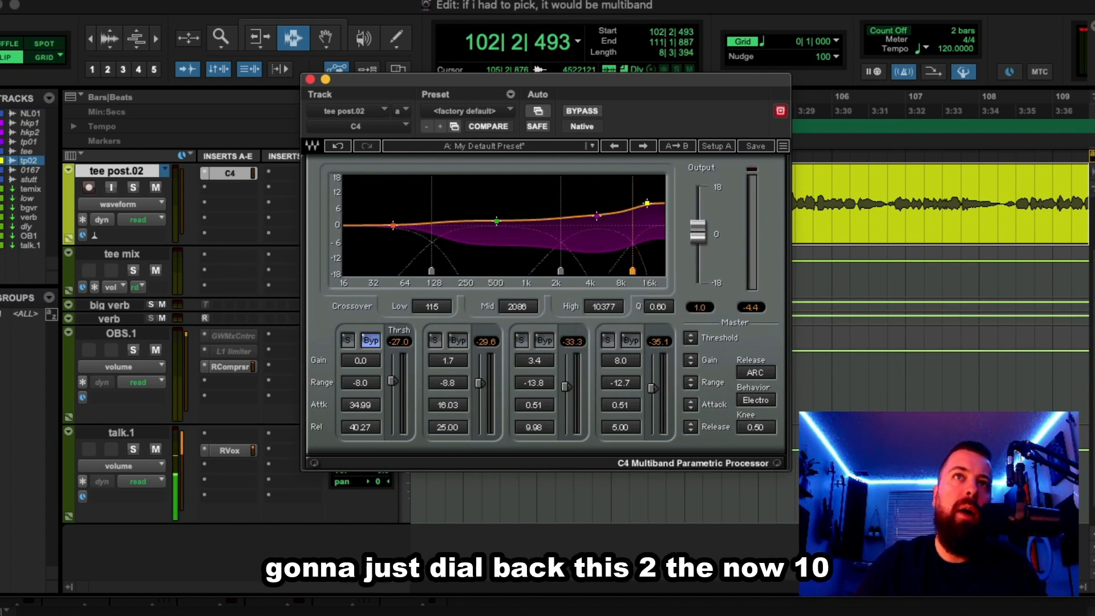
pyautogui.press('space')
pyautogui.moveTo(537, 363); pyautogui.dragTo(537, 380)
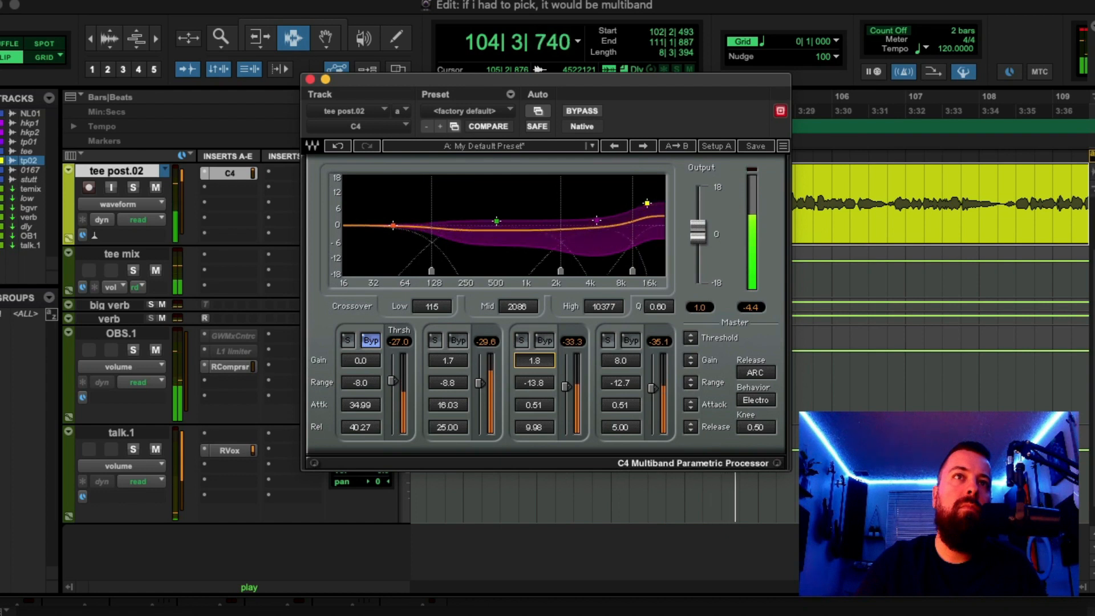
pyautogui.press('space')
# Raise the C4's output level to about 2.5 while replaying the vocal
pyautogui.press('space')
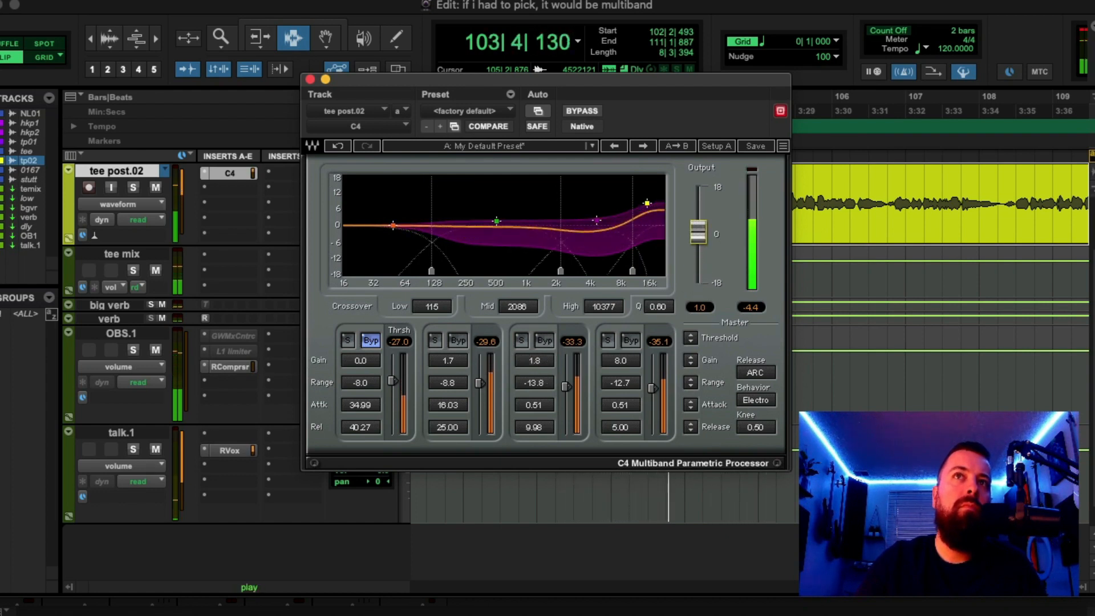
pyautogui.moveTo(696, 234); pyautogui.dragTo(696, 230)
pyautogui.press('space')
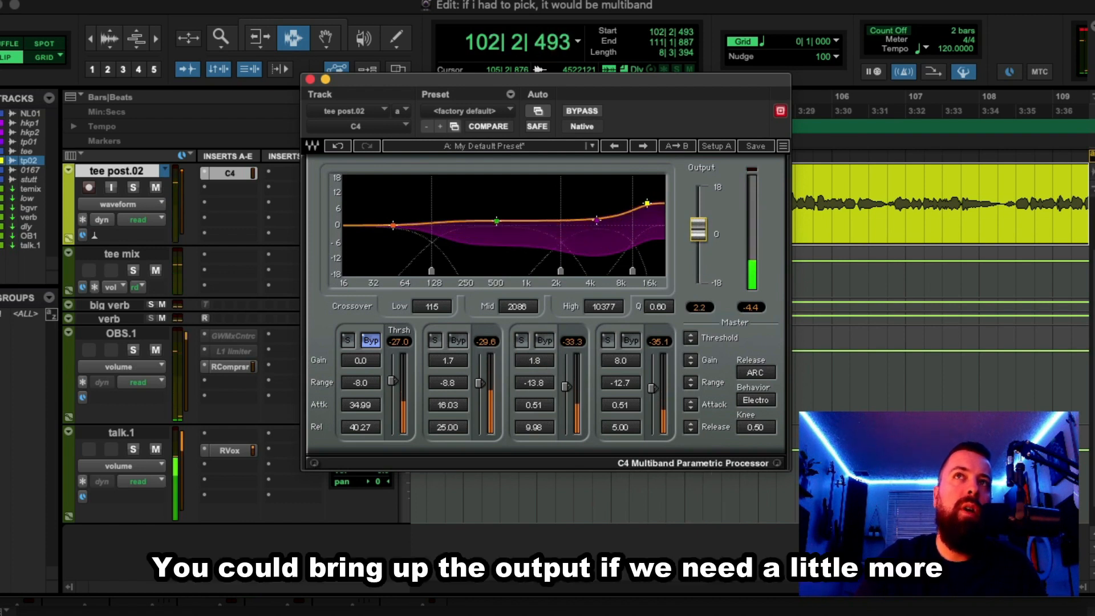
pyautogui.press('space')
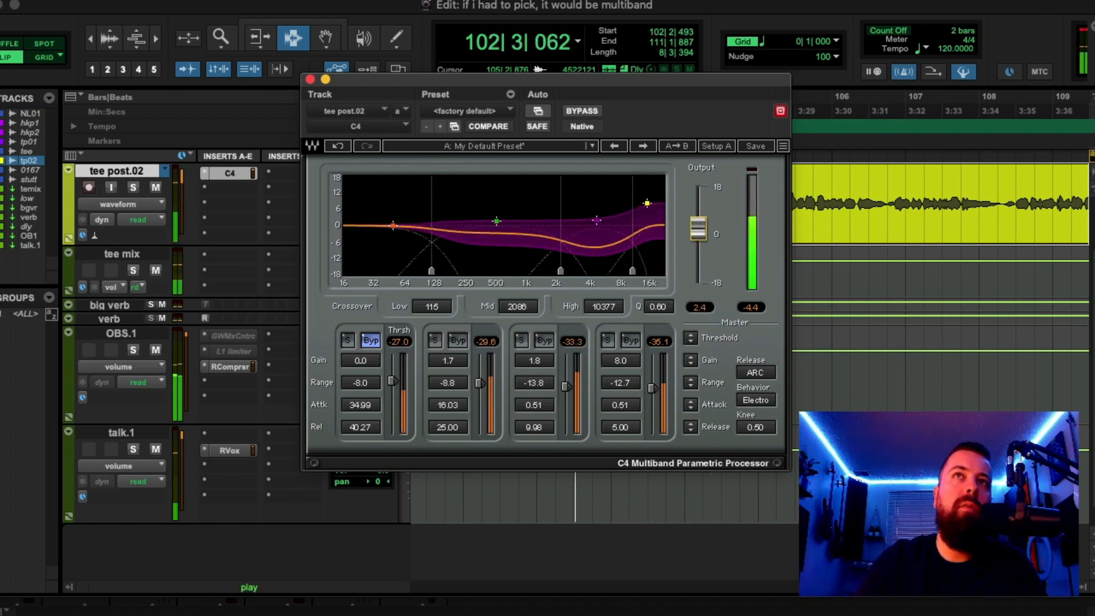
pyautogui.moveTo(700, 235); pyautogui.dragTo(698, 230)
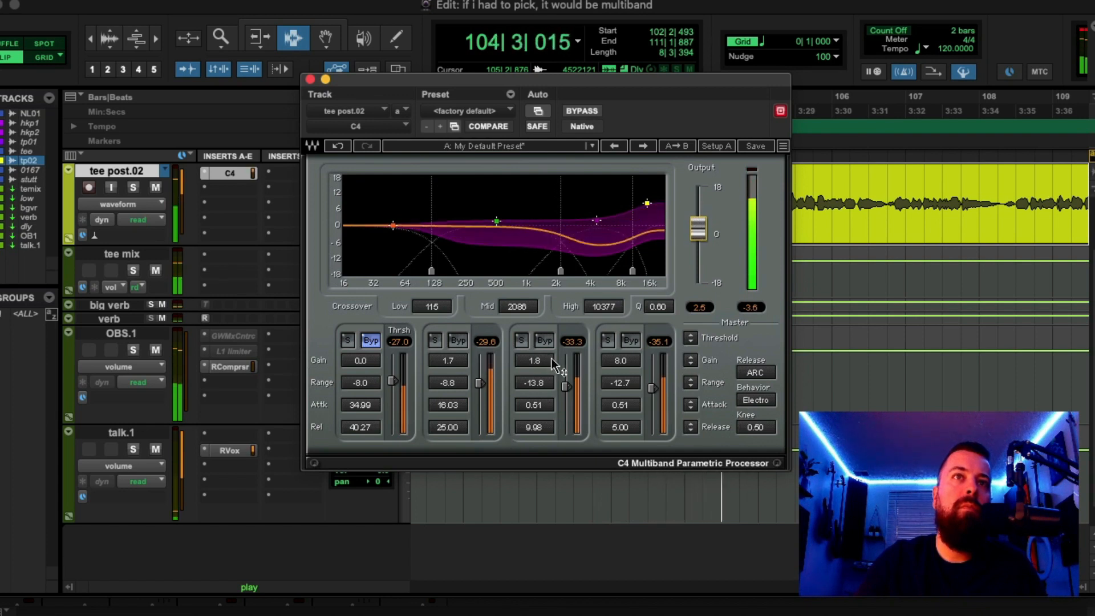
# Set the third band's attack to 0.50 and release to 5.00 while replaying the vocal
pyautogui.press('space')
pyautogui.press('space')
pyautogui.moveTo(537, 405); pyautogui.dragTo(536, 448)
pyautogui.press('space')
pyautogui.press('space')
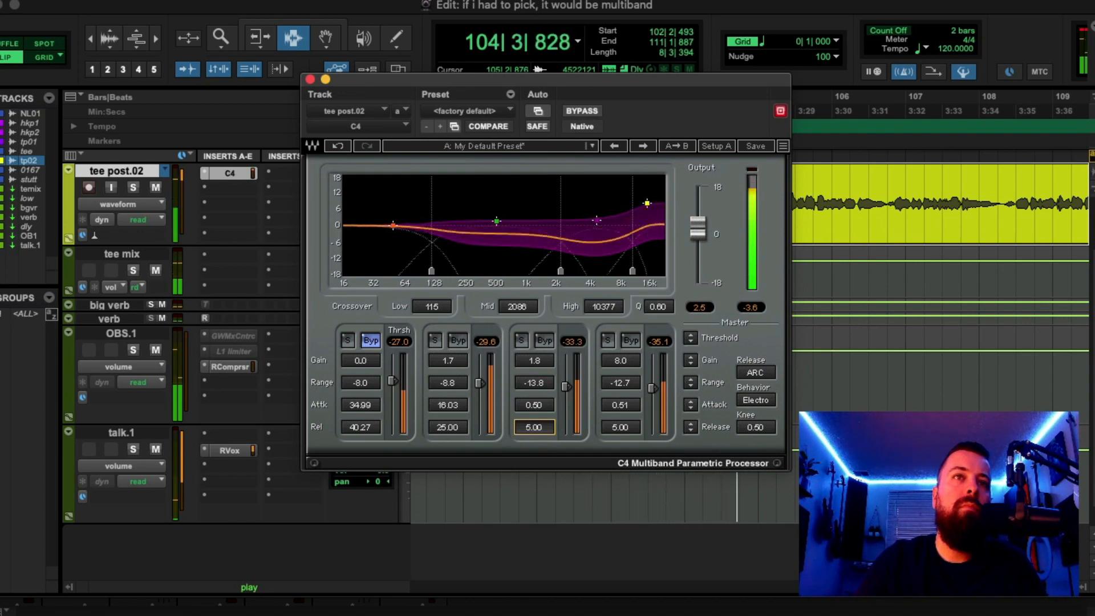
pyautogui.press('space')
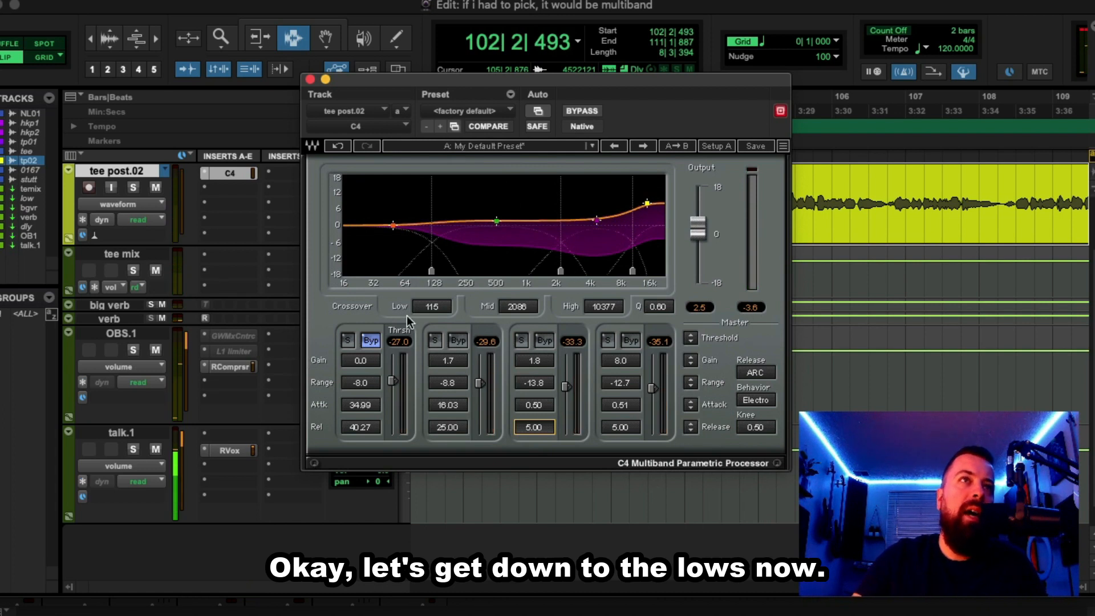
# Take the lowest band out of bypass and briefly solo it during playback to hear the low end
pyautogui.click(370, 342)
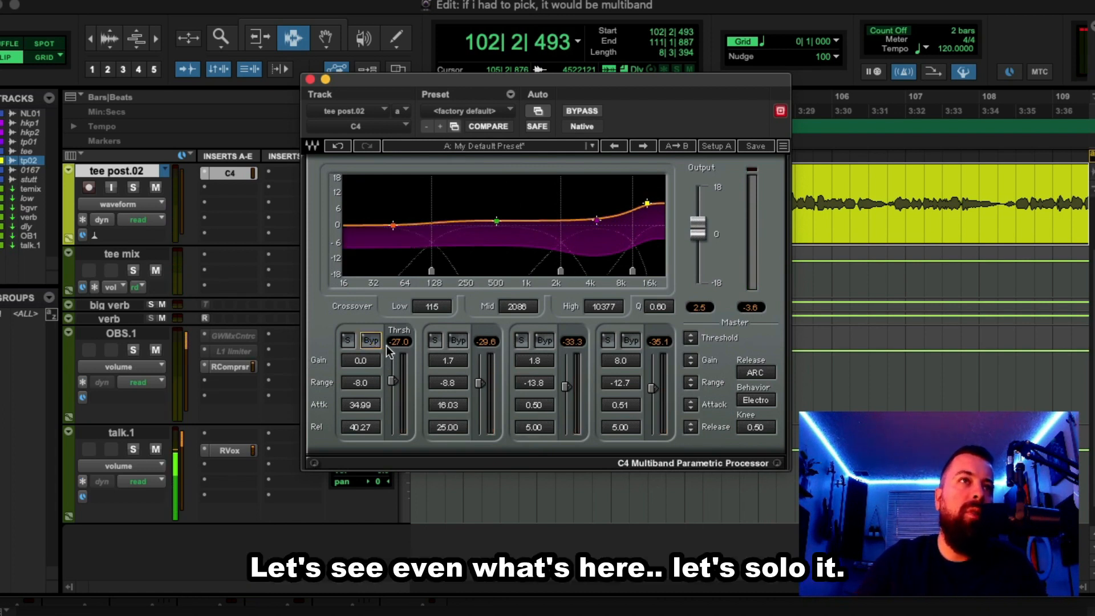
pyautogui.press('space')
pyautogui.click(349, 341)
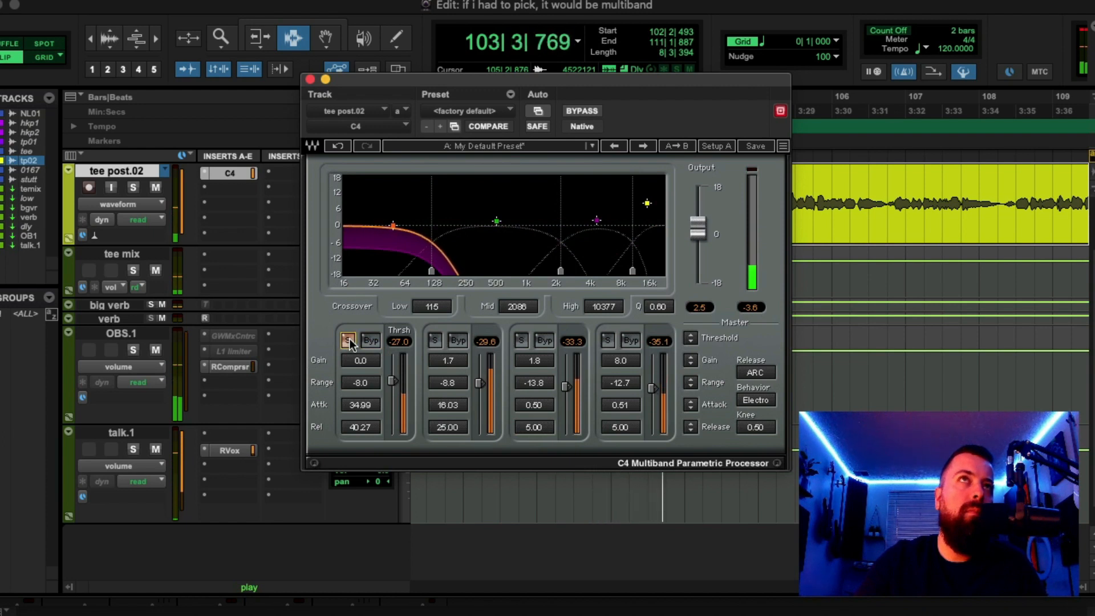
pyautogui.click(348, 341)
pyautogui.press('space')
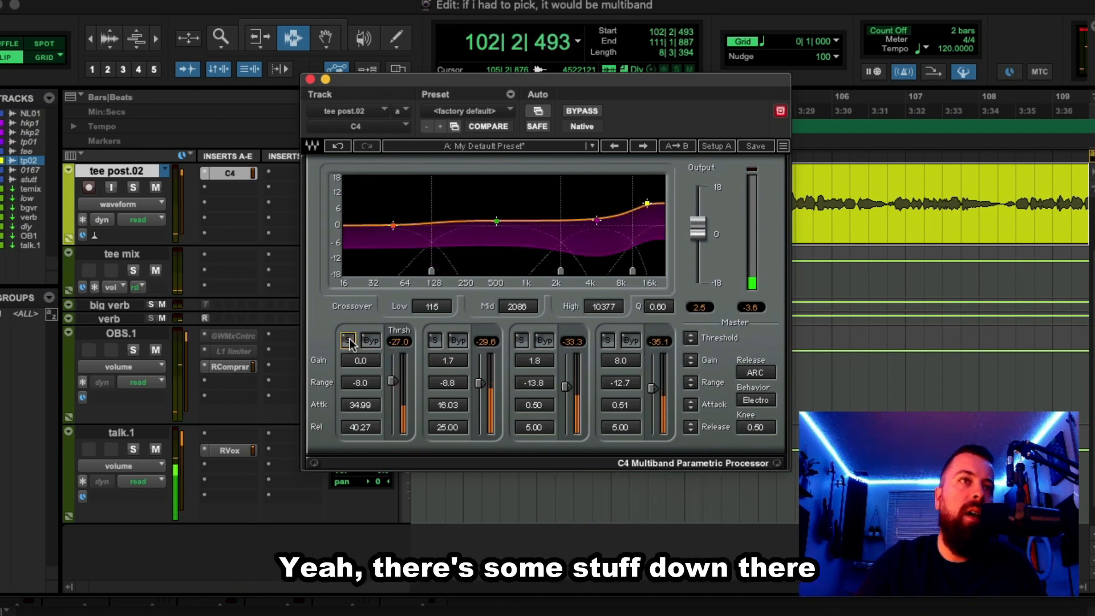
# Lower the lowest band's threshold to -36.1 and its gain to -0.1 while the vocal plays
pyautogui.press('space')
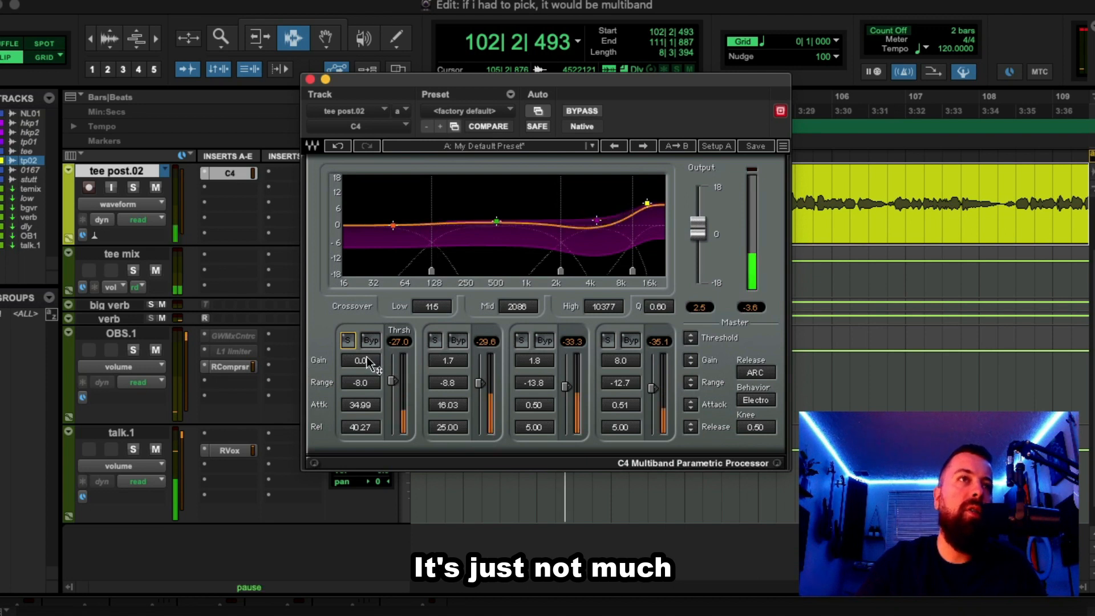
pyautogui.moveTo(366, 358); pyautogui.dragTo(393, 389)
pyautogui.press('space')
pyautogui.press('space')
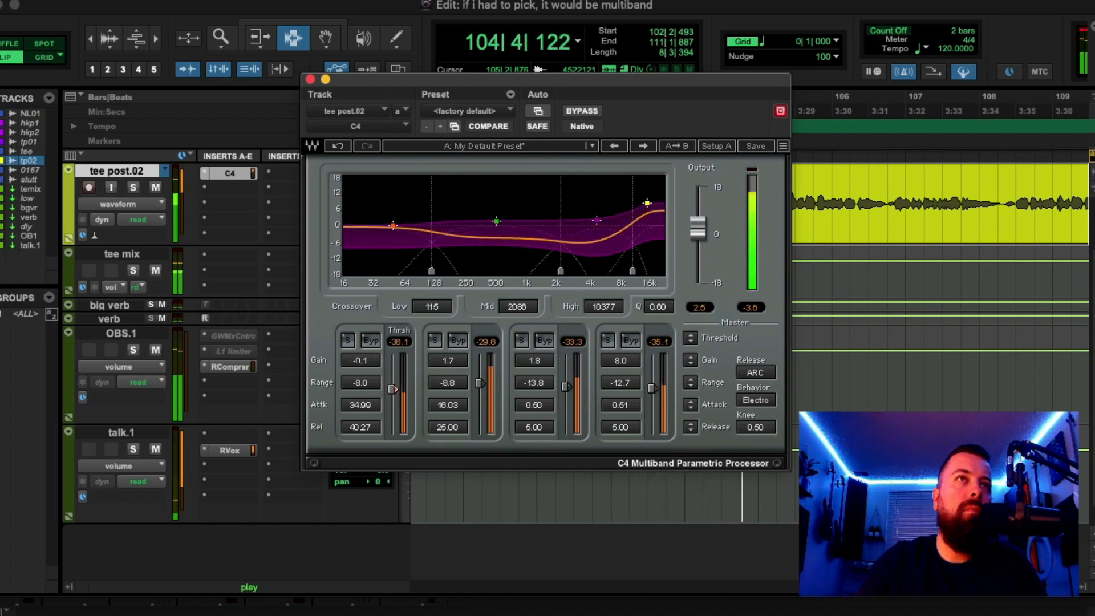
# Reduce the lowest band's gain to -0.4 while replaying the vocal from the start of the selection
pyautogui.press('space')
pyautogui.press('space')
pyautogui.moveTo(360, 360); pyautogui.dragTo(361, 362)
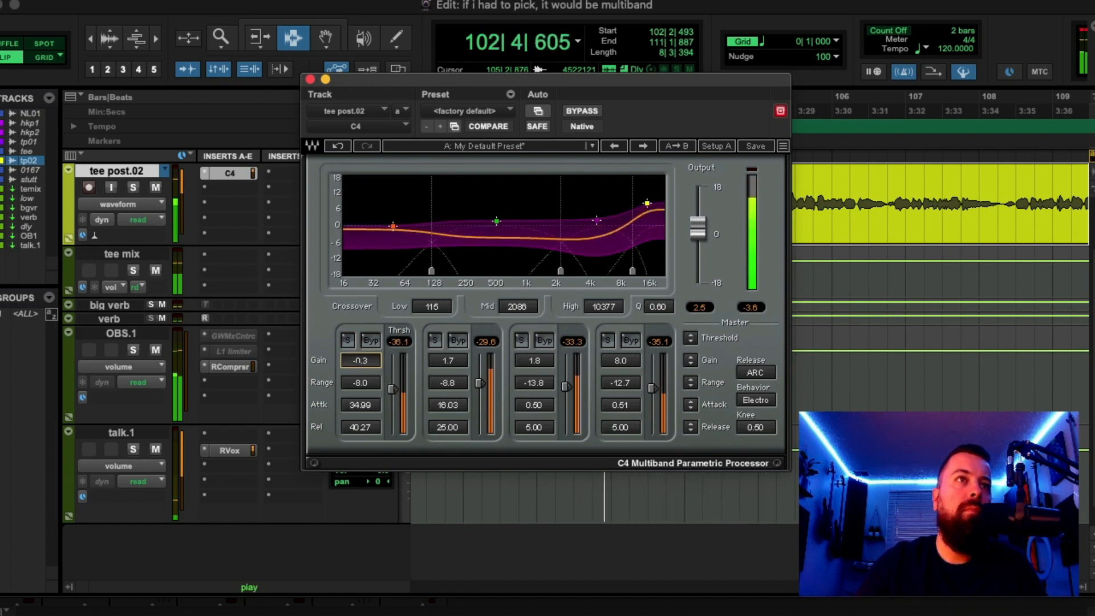
pyautogui.press('space')
pyautogui.press('space')
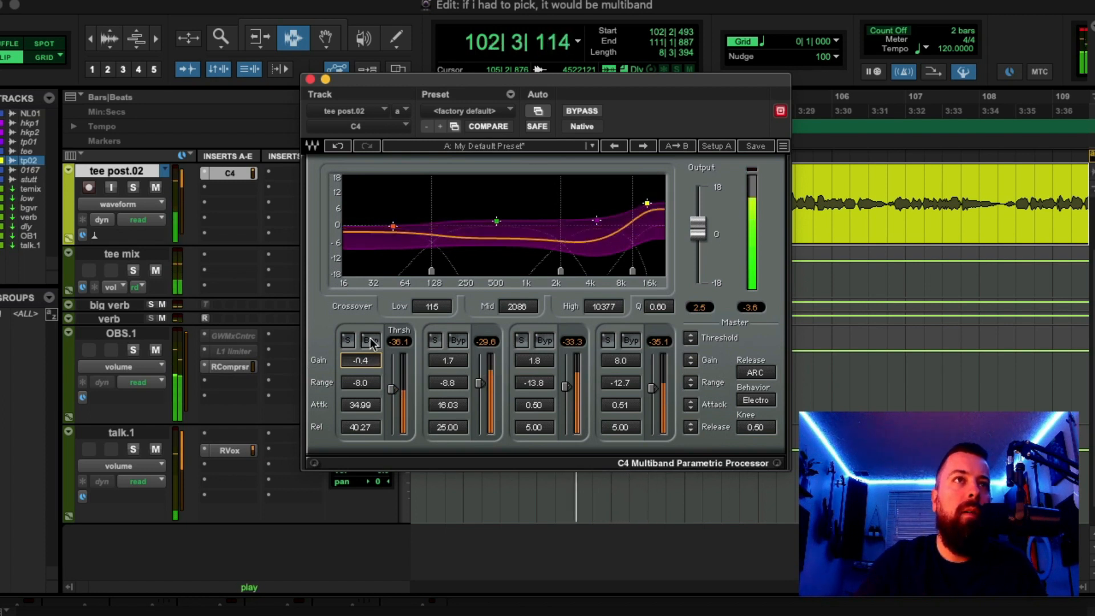
# Bypass and re-enable the lowest band during playback to compare its effect on the vocal
pyautogui.click(371, 341)
pyautogui.click(371, 341)
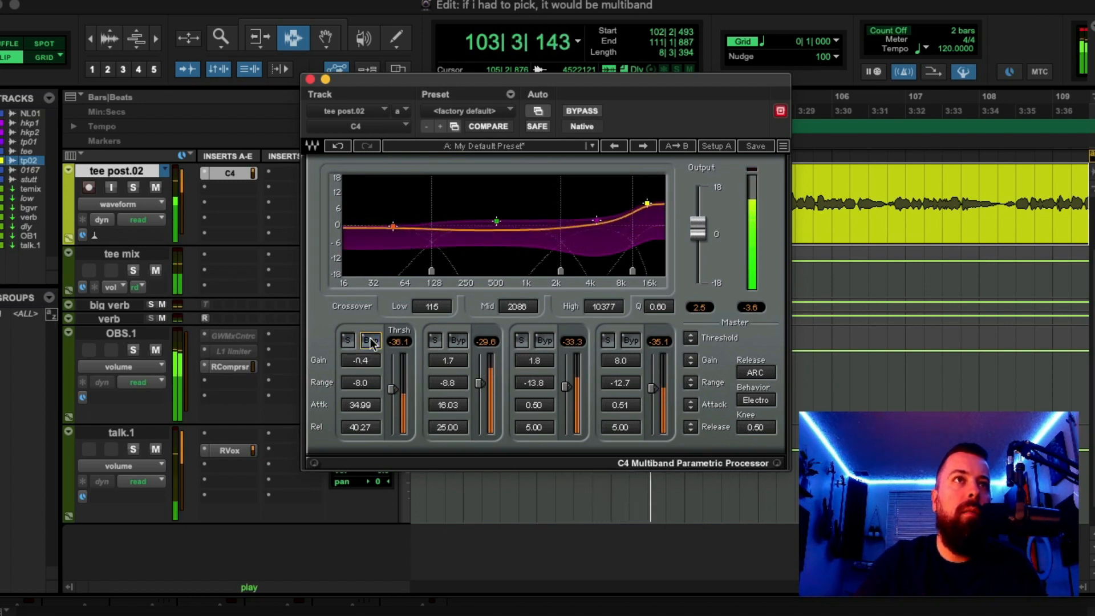
pyautogui.press('space')
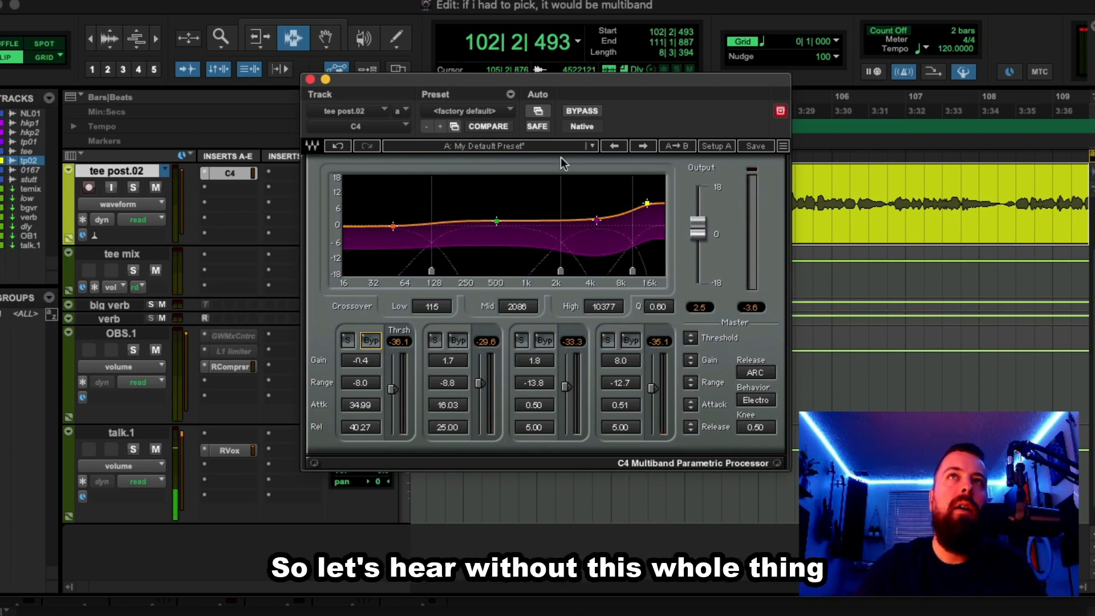
# Play the vocal and toggle the whole C4 bypass on and off to compare before and after
pyautogui.press('space')
pyautogui.click(582, 112)
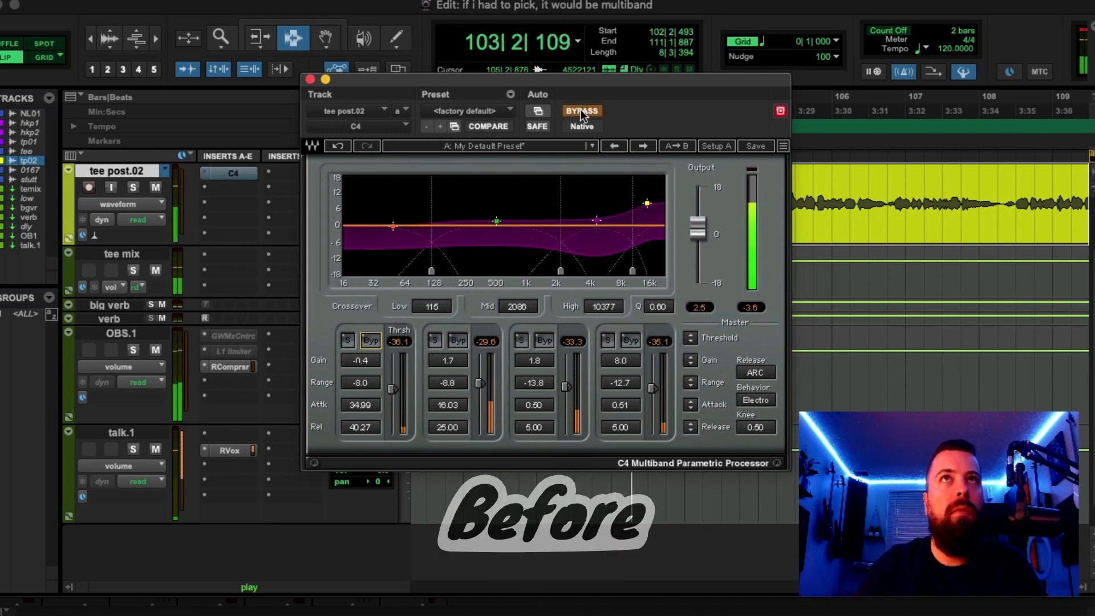
pyautogui.click(582, 112)
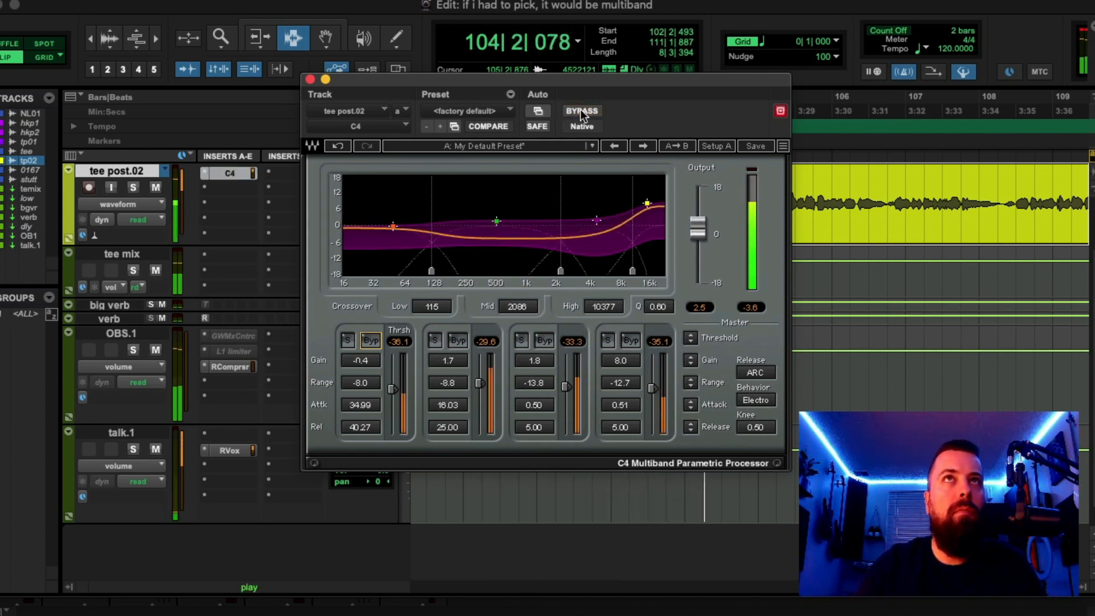
pyautogui.press('space')
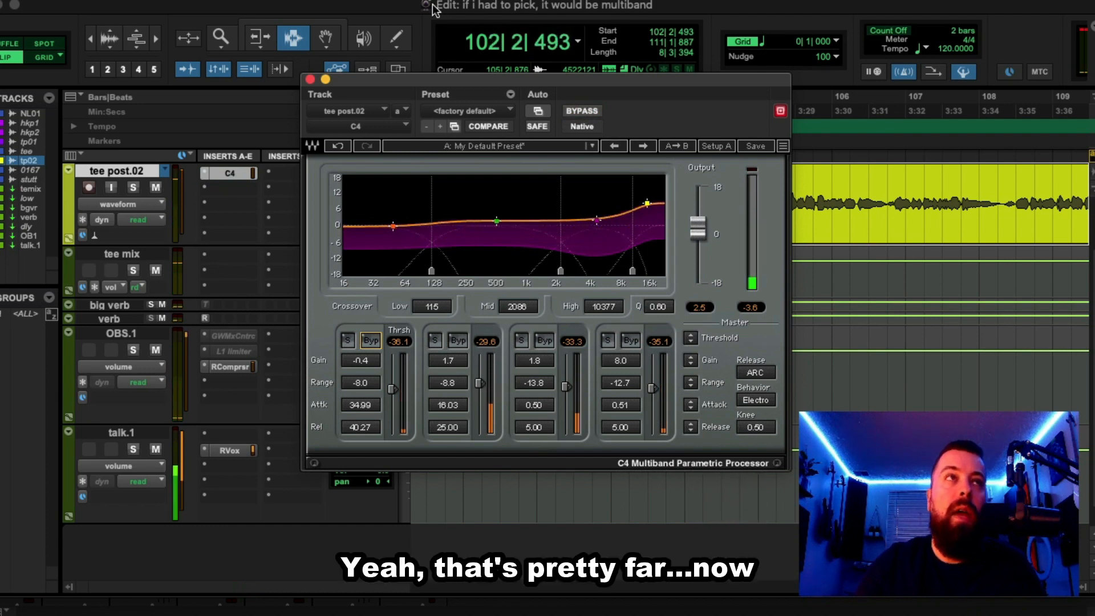
pyautogui.moveTo(391, 73); pyautogui.dragTo(420, 62)
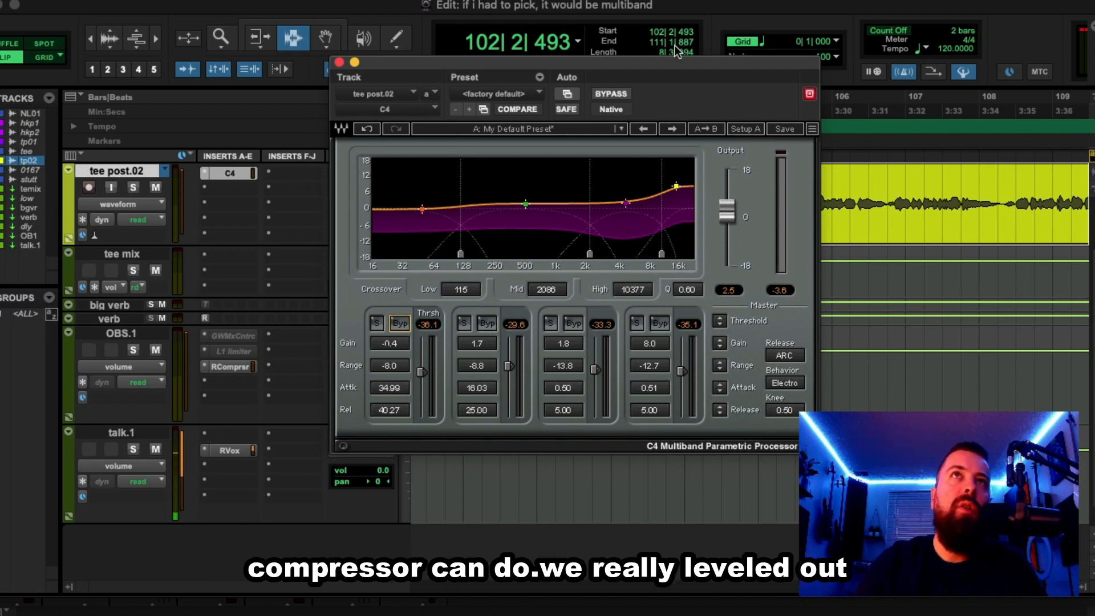
pyautogui.moveTo(732, 67); pyautogui.dragTo(717, 101)
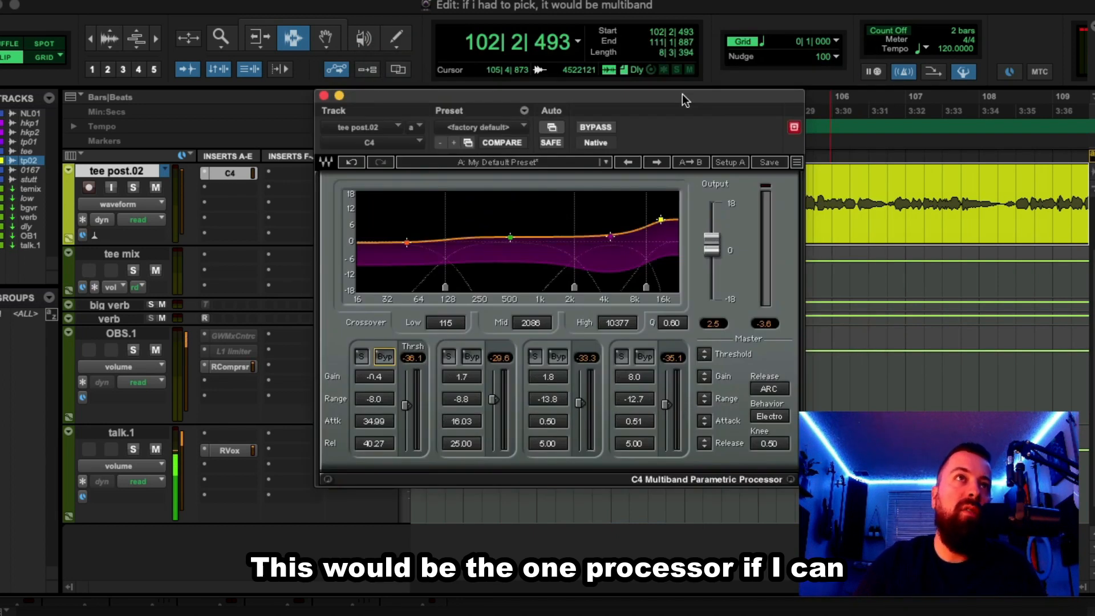
pyautogui.moveTo(682, 93); pyautogui.dragTo(667, 68)
# Lower the highest band's gain to 6.4 while auditioning the vocal
pyautogui.press('space')
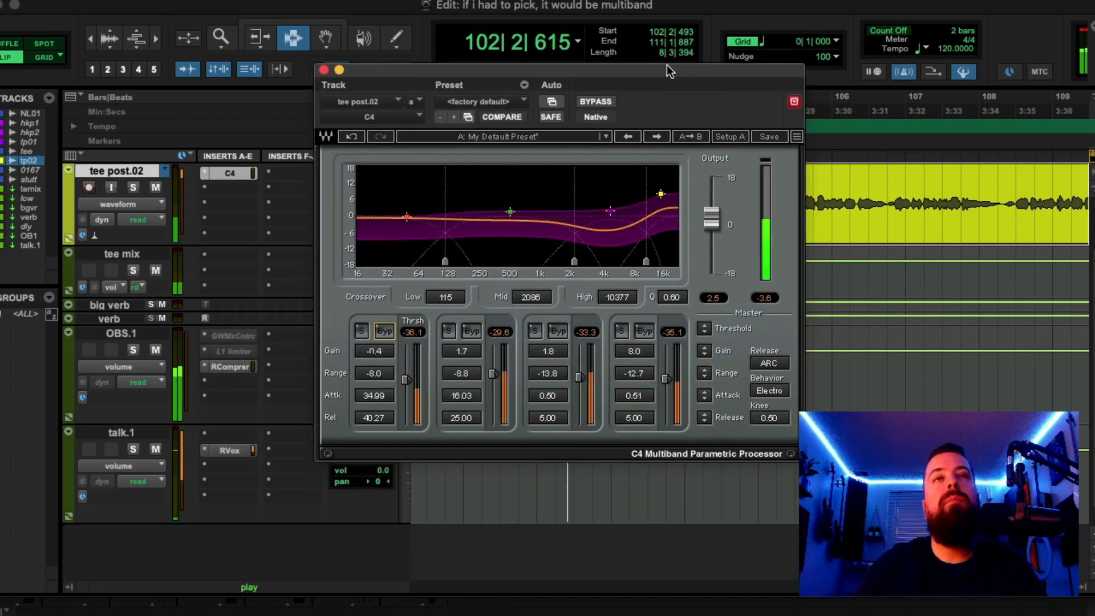
pyautogui.press('space')
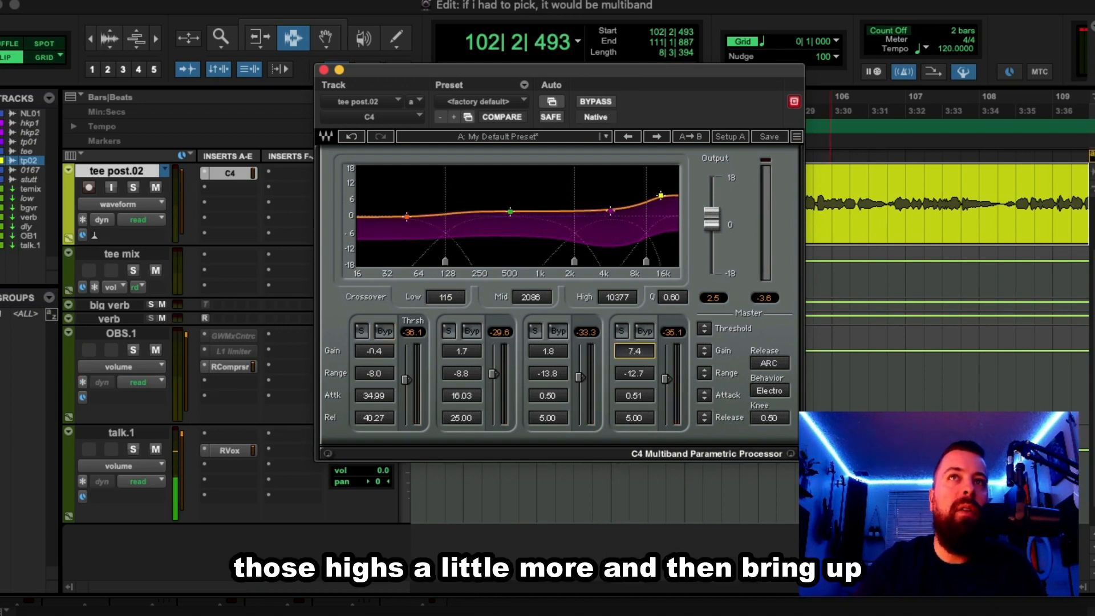
pyautogui.moveTo(634, 351); pyautogui.dragTo(634, 356)
pyautogui.press('space')
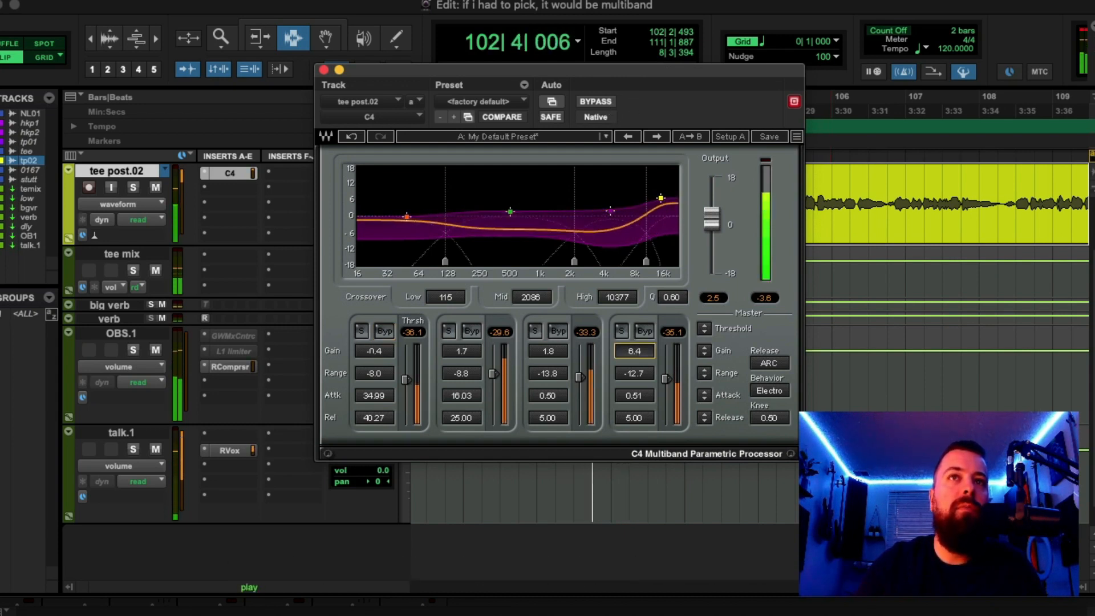
# Raise the C4's output level to 3.6 and trim the highest band's gain to 6.3 during playback
pyautogui.moveTo(711, 219); pyautogui.dragTo(712, 216)
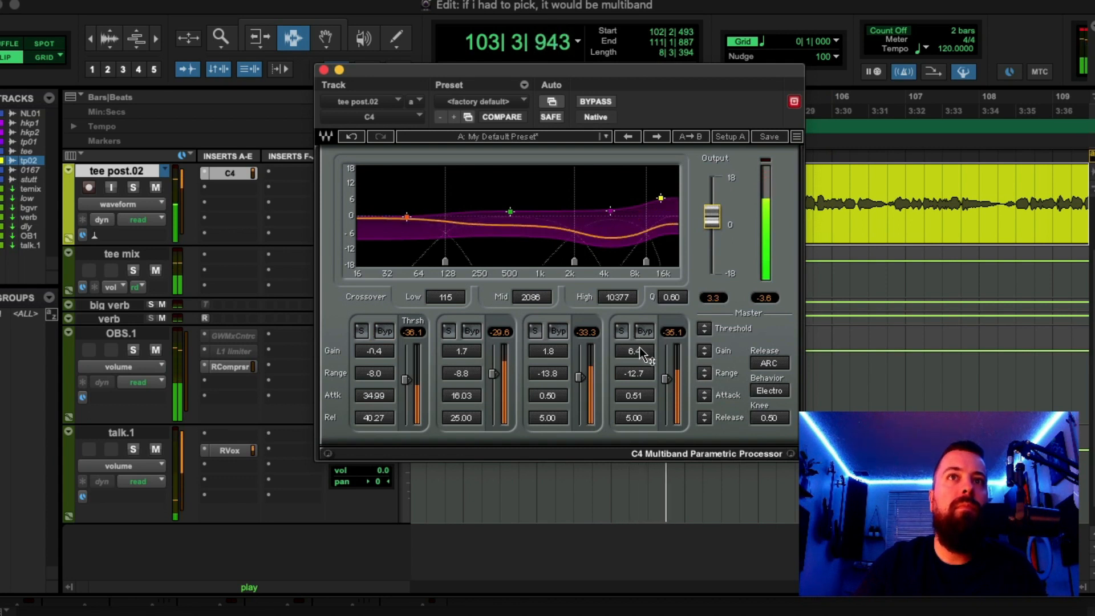
pyautogui.moveTo(637, 350); pyautogui.dragTo(637, 352)
pyautogui.click(711, 216)
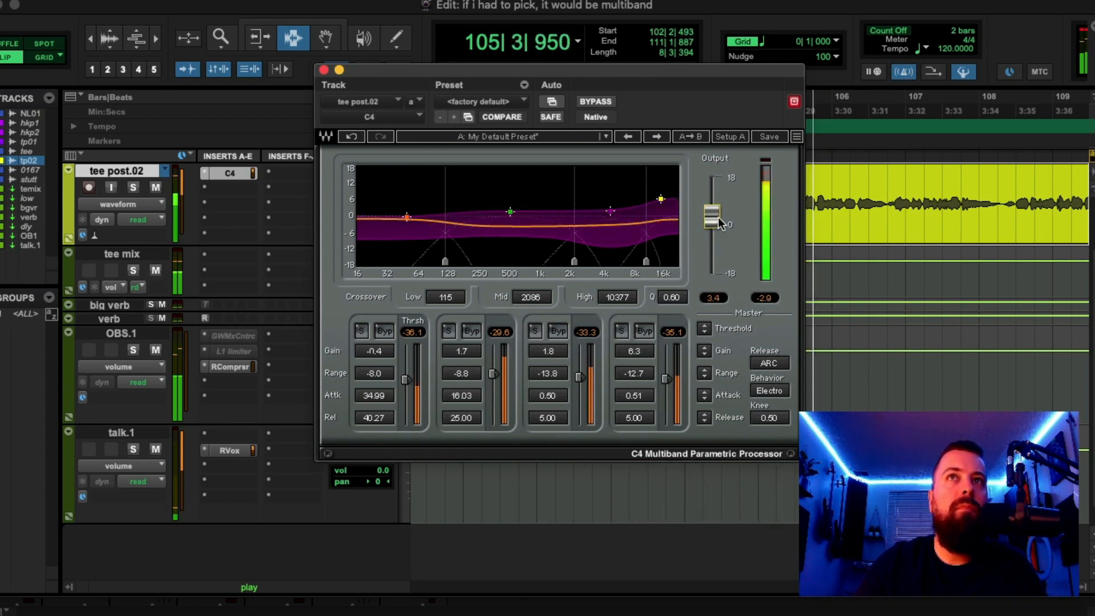
pyautogui.moveTo(719, 218); pyautogui.dragTo(719, 217)
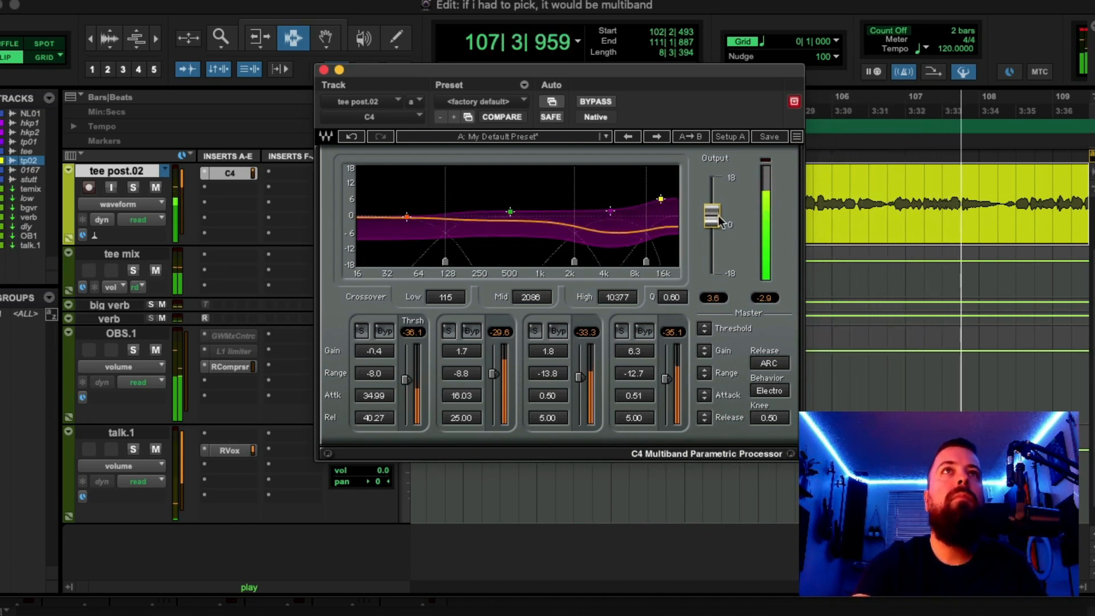
# Replay the vocal and compare the rebalanced processing against the bypassed signal
pyautogui.press('space')
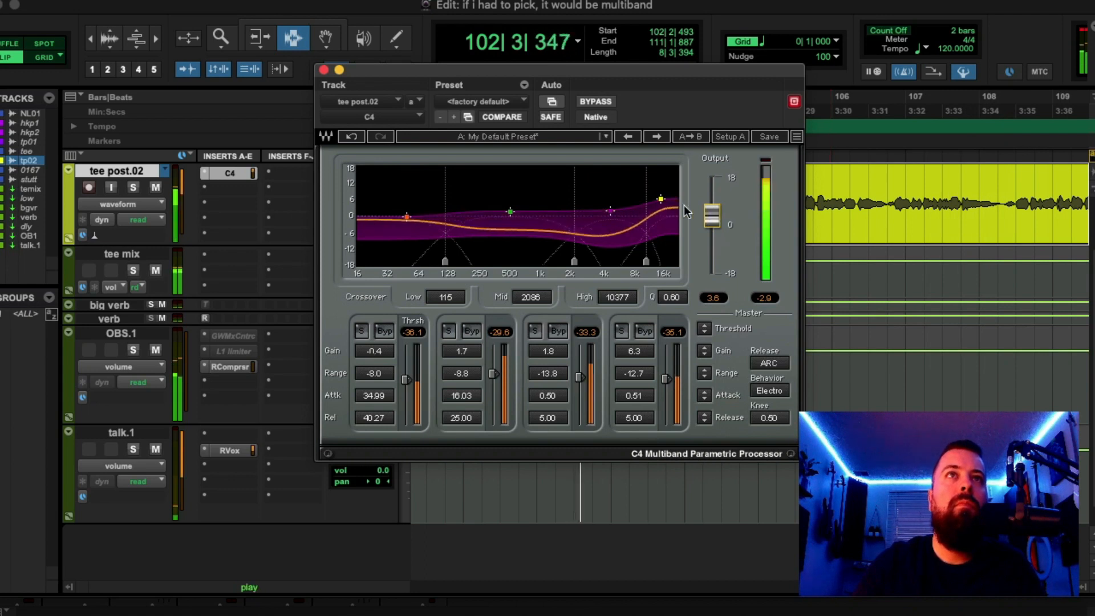
pyautogui.click(595, 101)
pyautogui.click(608, 104)
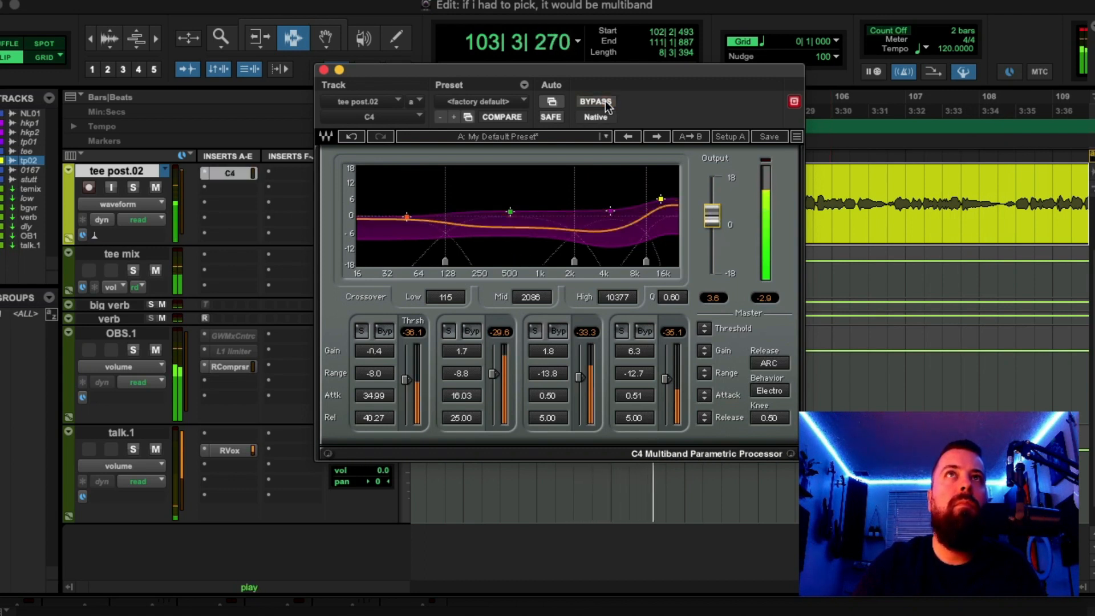
# Reduce the second band's gain to 1.1 during playback, and stop the vocal
pyautogui.click(636, 354)
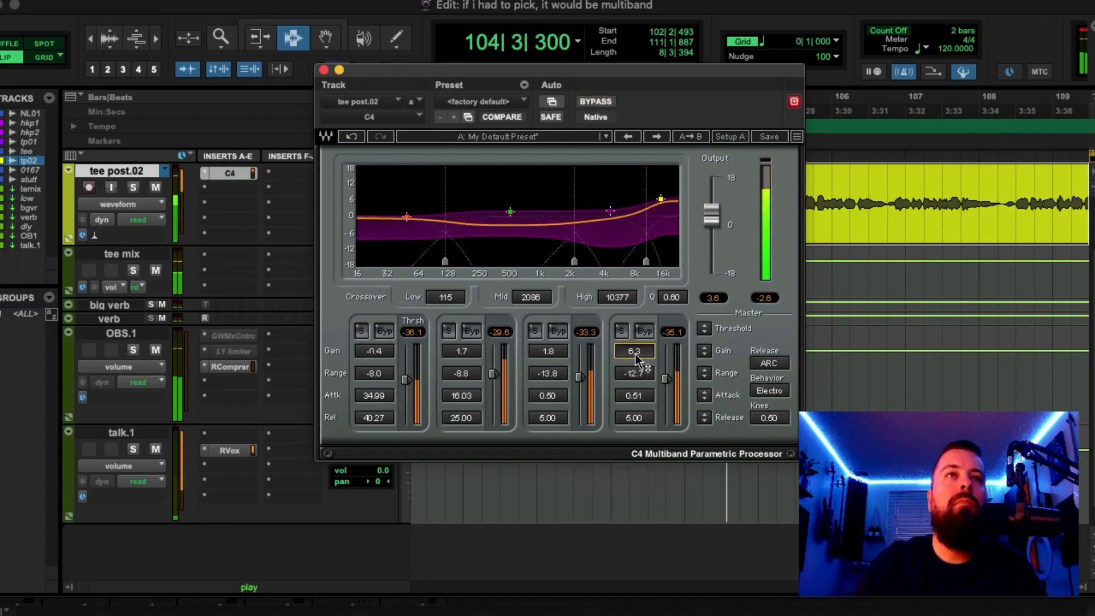
pyautogui.moveTo(466, 354); pyautogui.dragTo(466, 361)
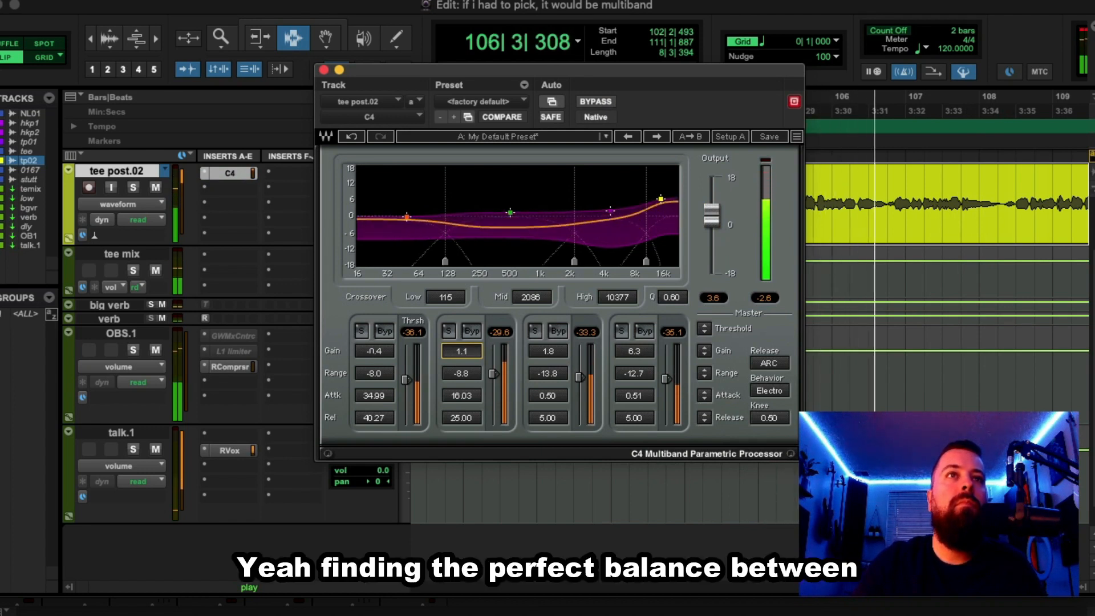
pyautogui.press('space')
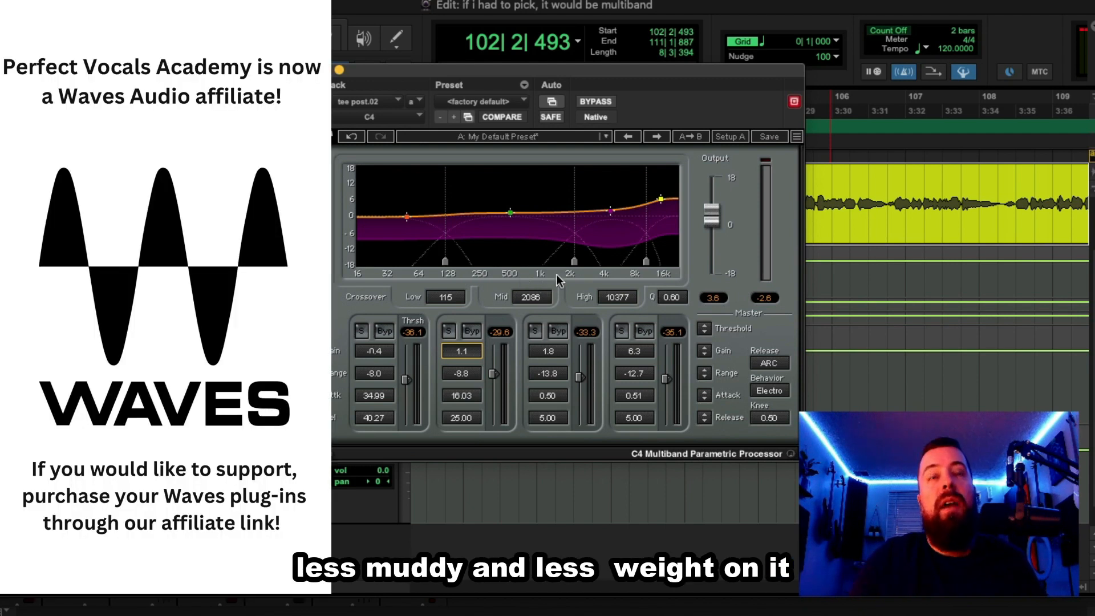
pyautogui.moveTo(660, 71); pyautogui.dragTo(662, 65)
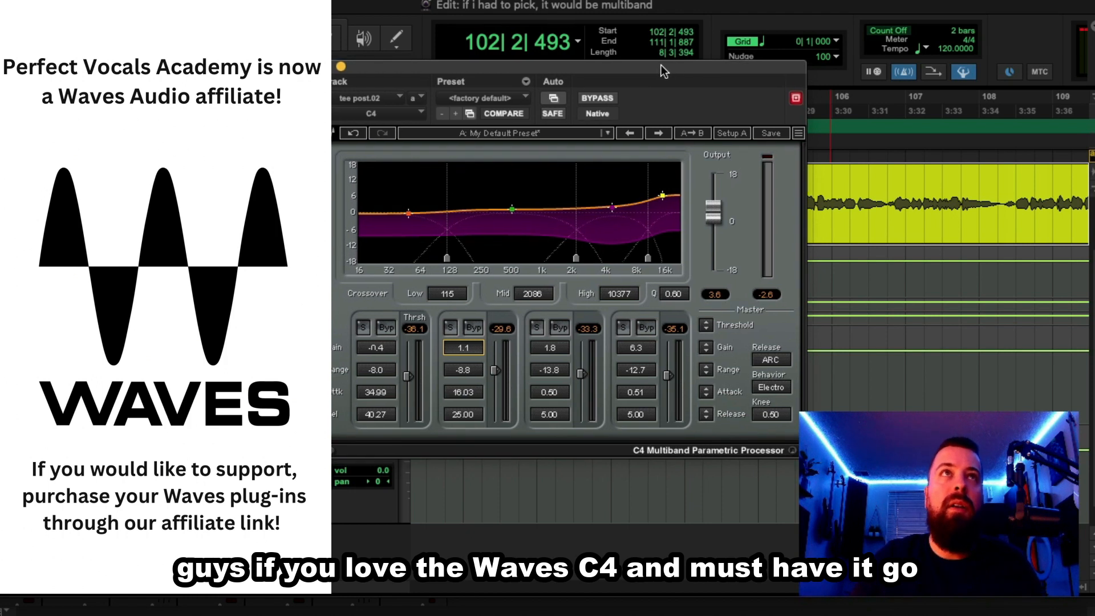